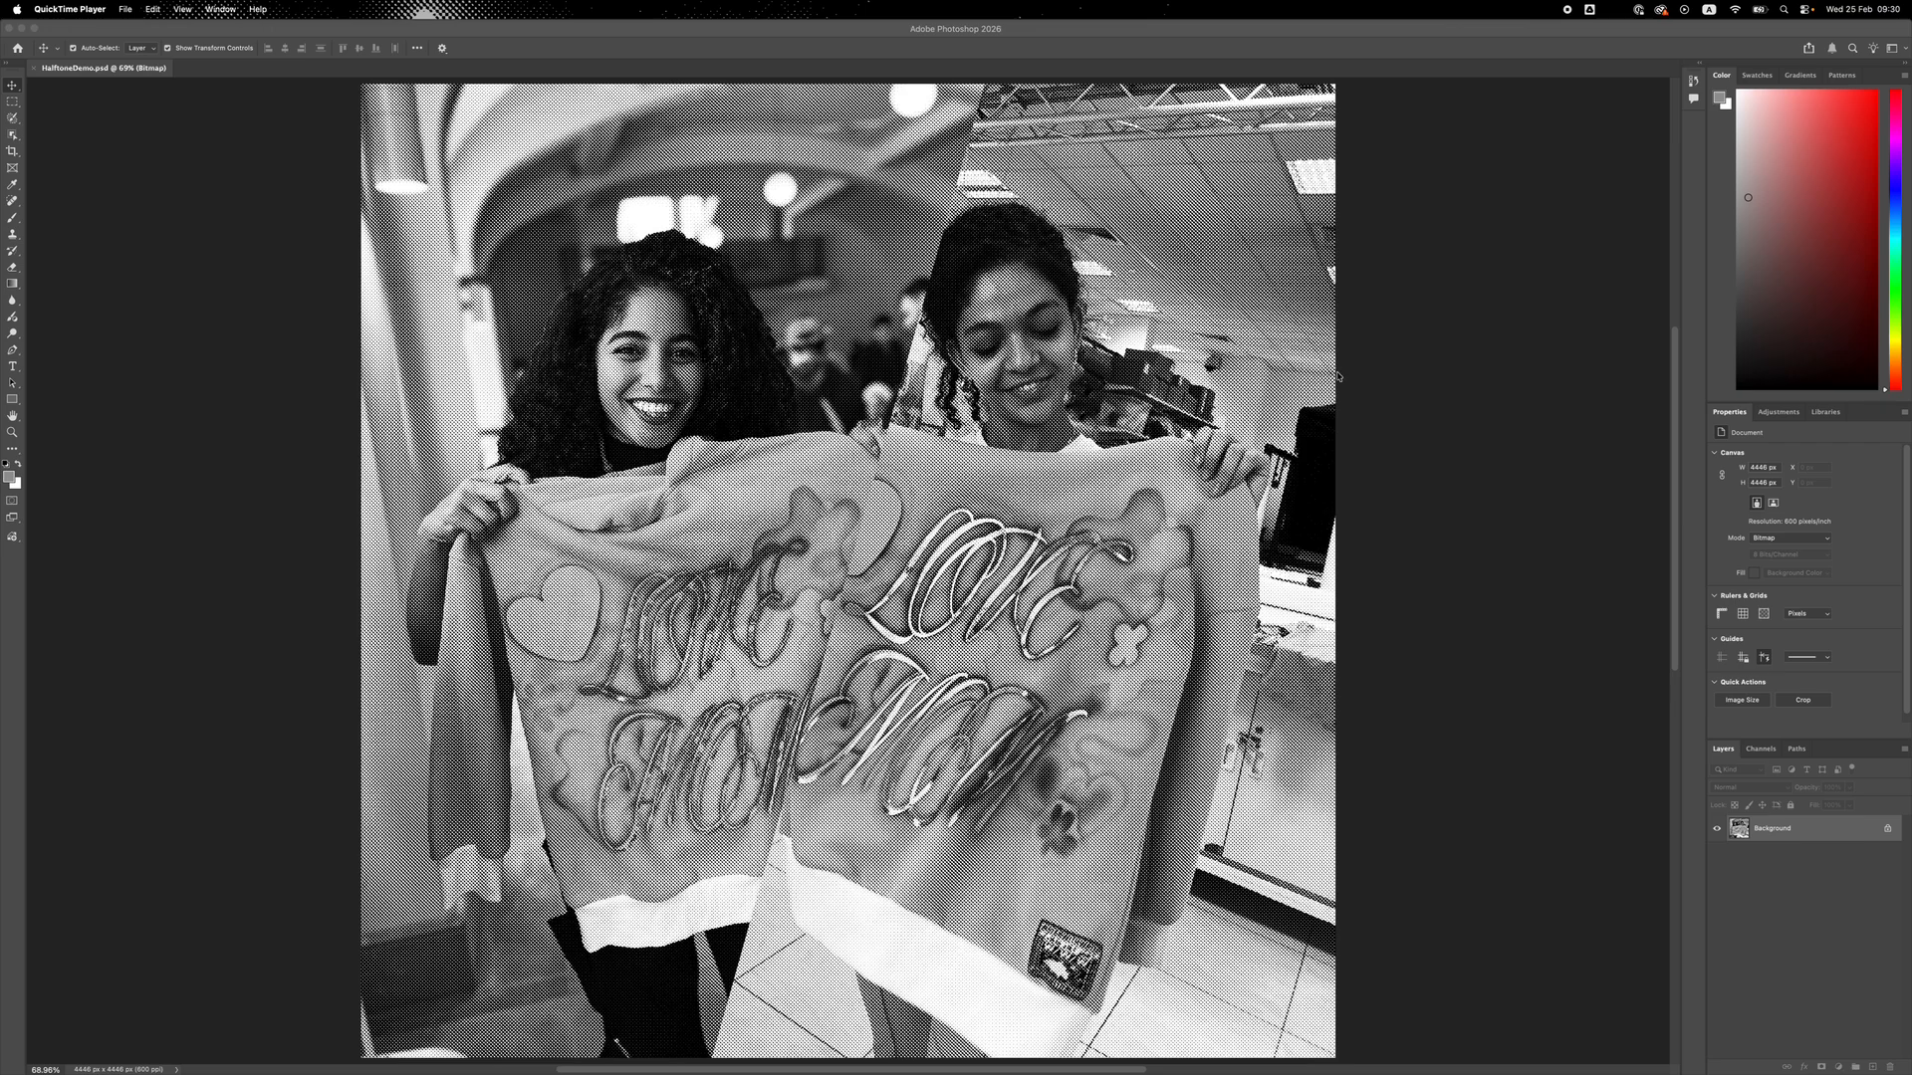
Undo the recent edits back to the colour image in HalftoneDemo.psd and close the document without saving
{"action": "left_click", "coordinate": [1398, 381]}
{"action": "key", "text": "super+z"}
{"action": "key", "text": "super+z"}
{"action": "key", "text": "super+z"}
{"action": "key", "text": "super+z"}
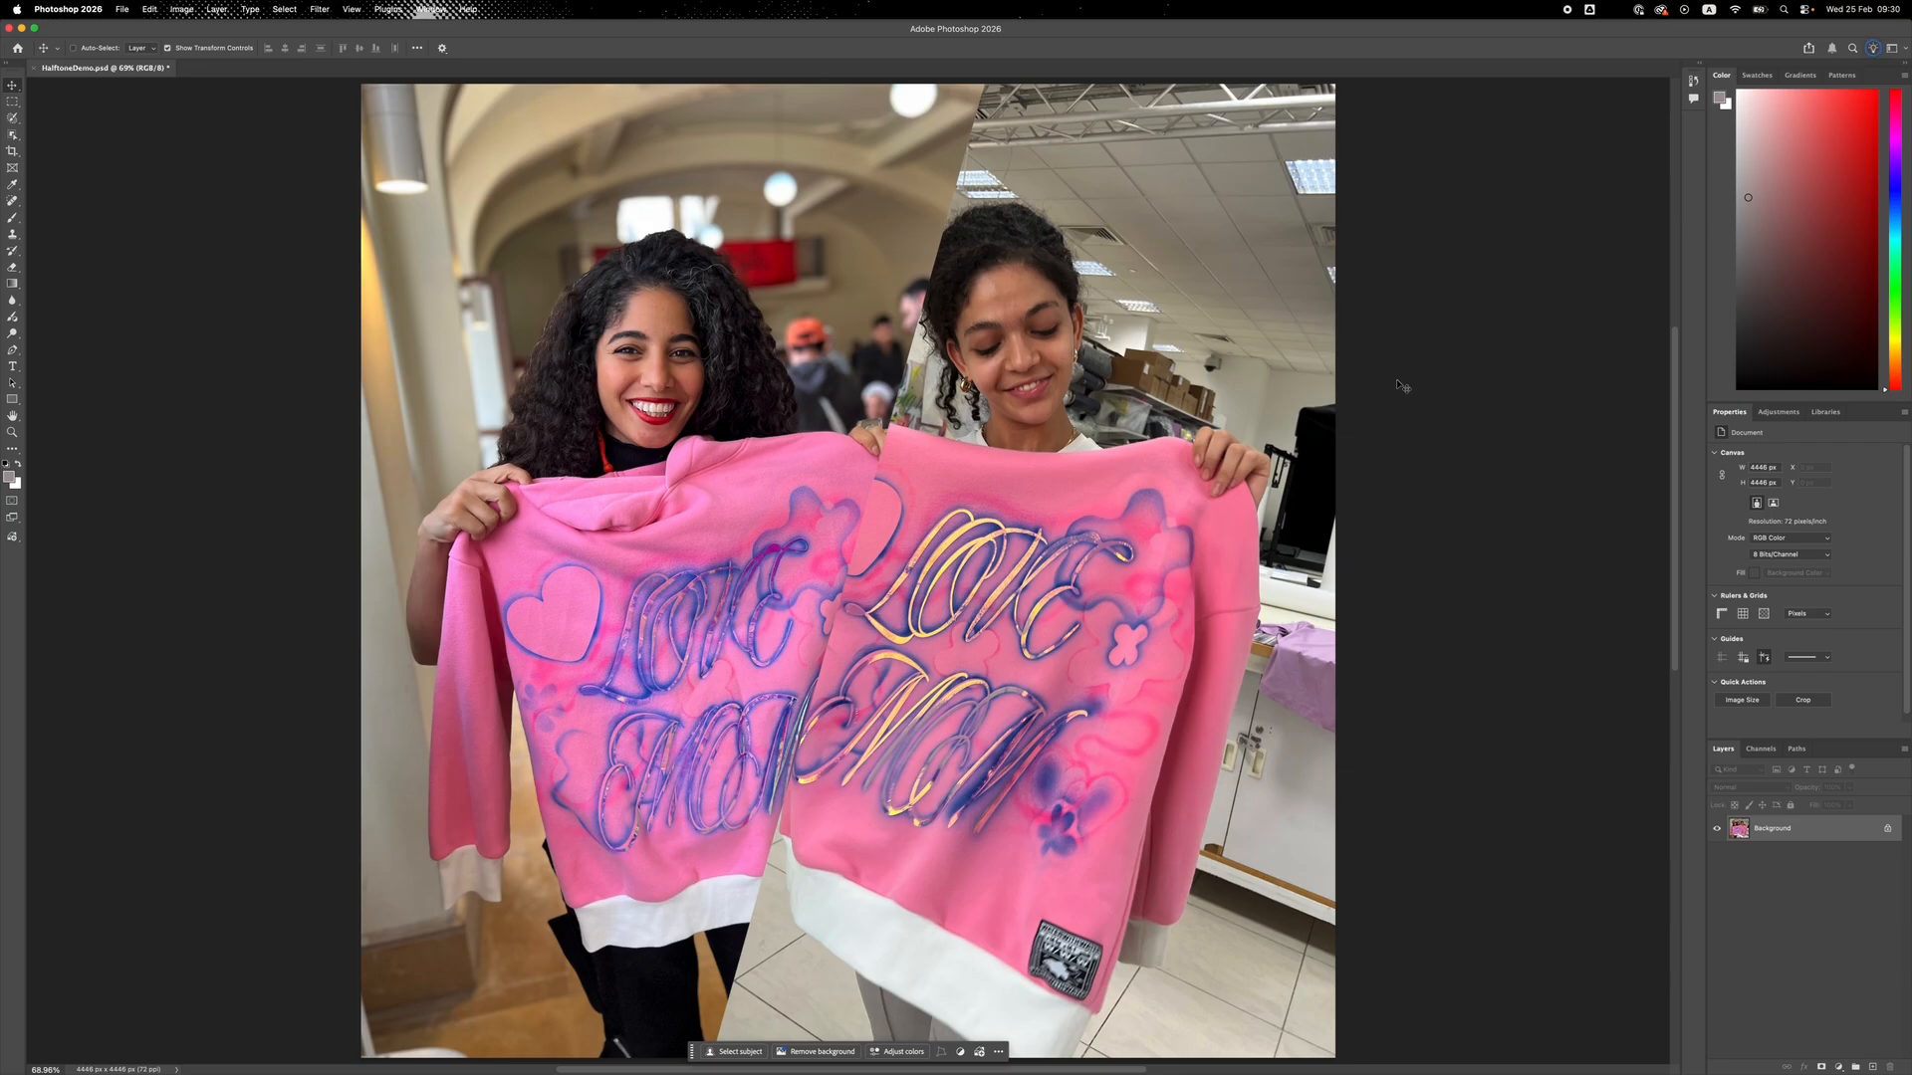
{"action": "key", "text": "super+w"}
{"action": "left_click", "coordinate": [963, 381]}
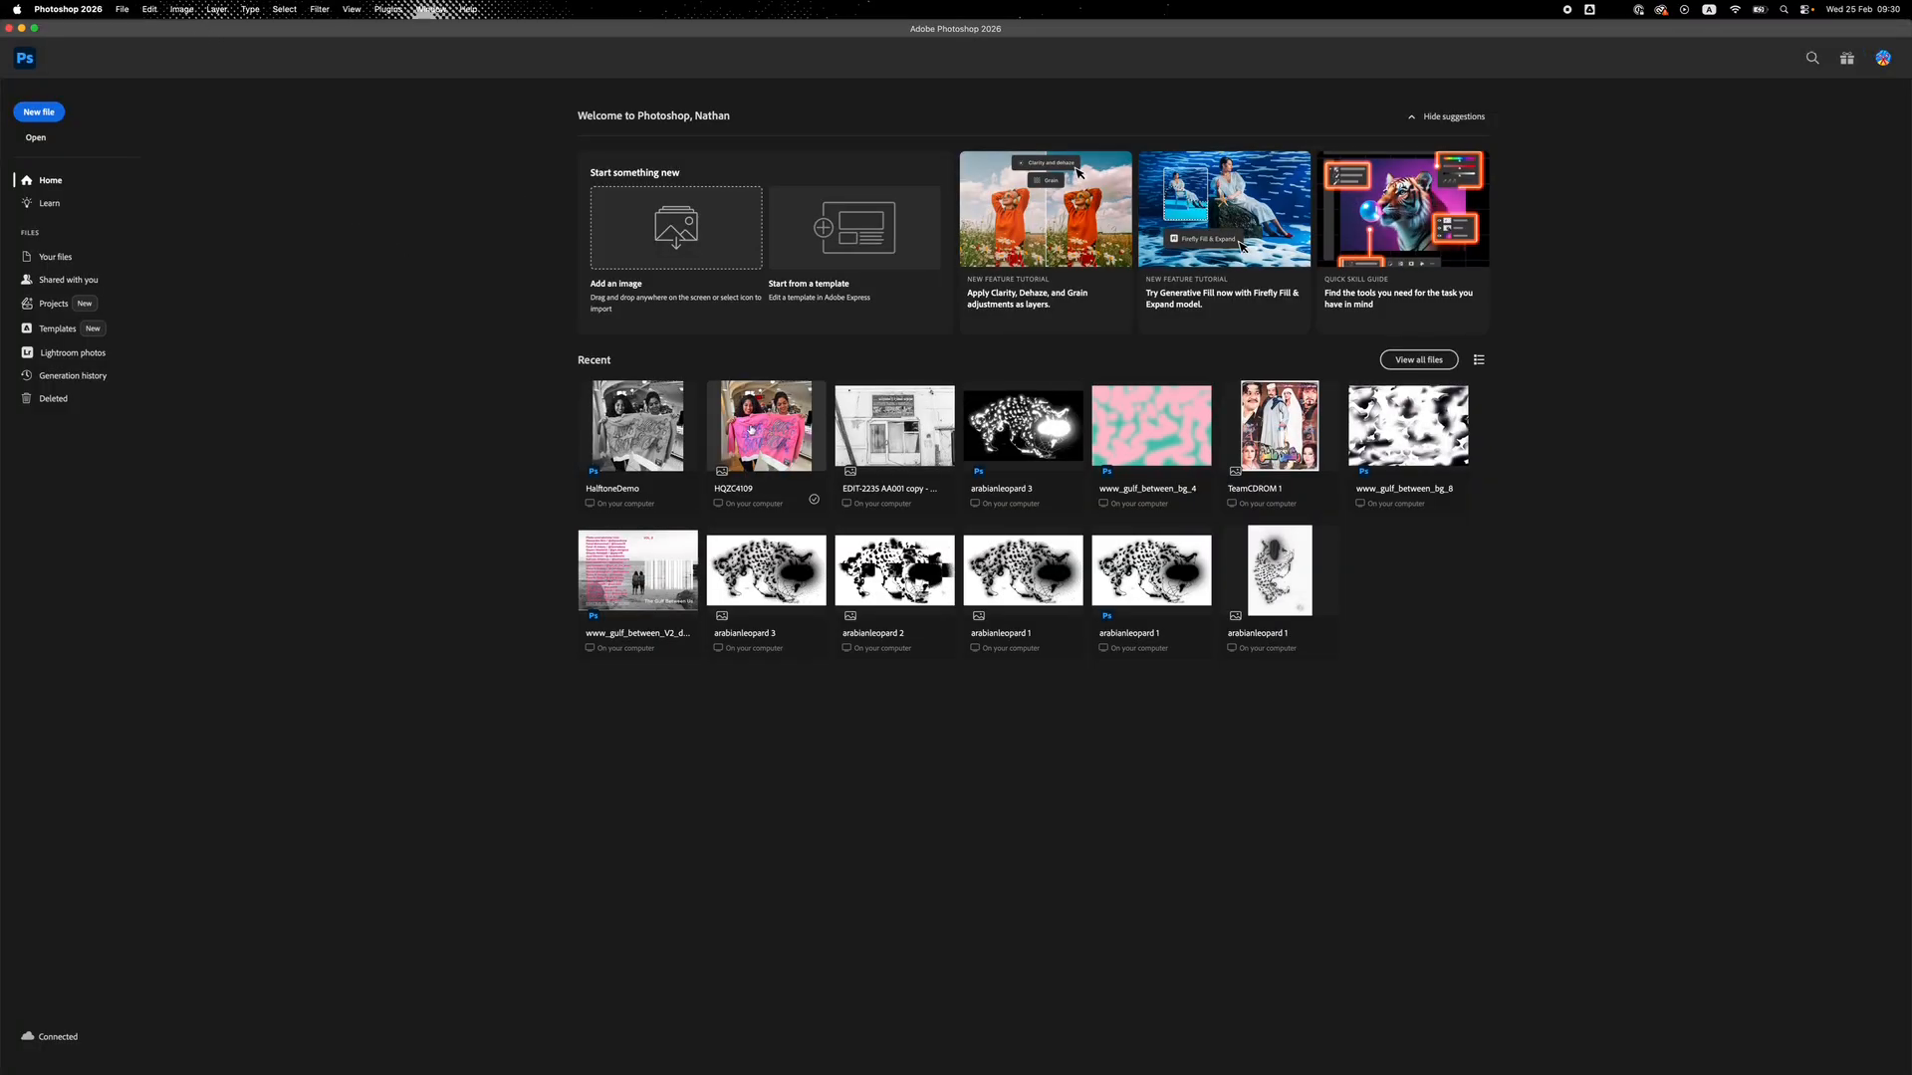
Open the recent image HQZC4109 and set its resolution to 600 pixels/inch with resampling turned off
{"action": "left_click", "coordinate": [755, 430]}
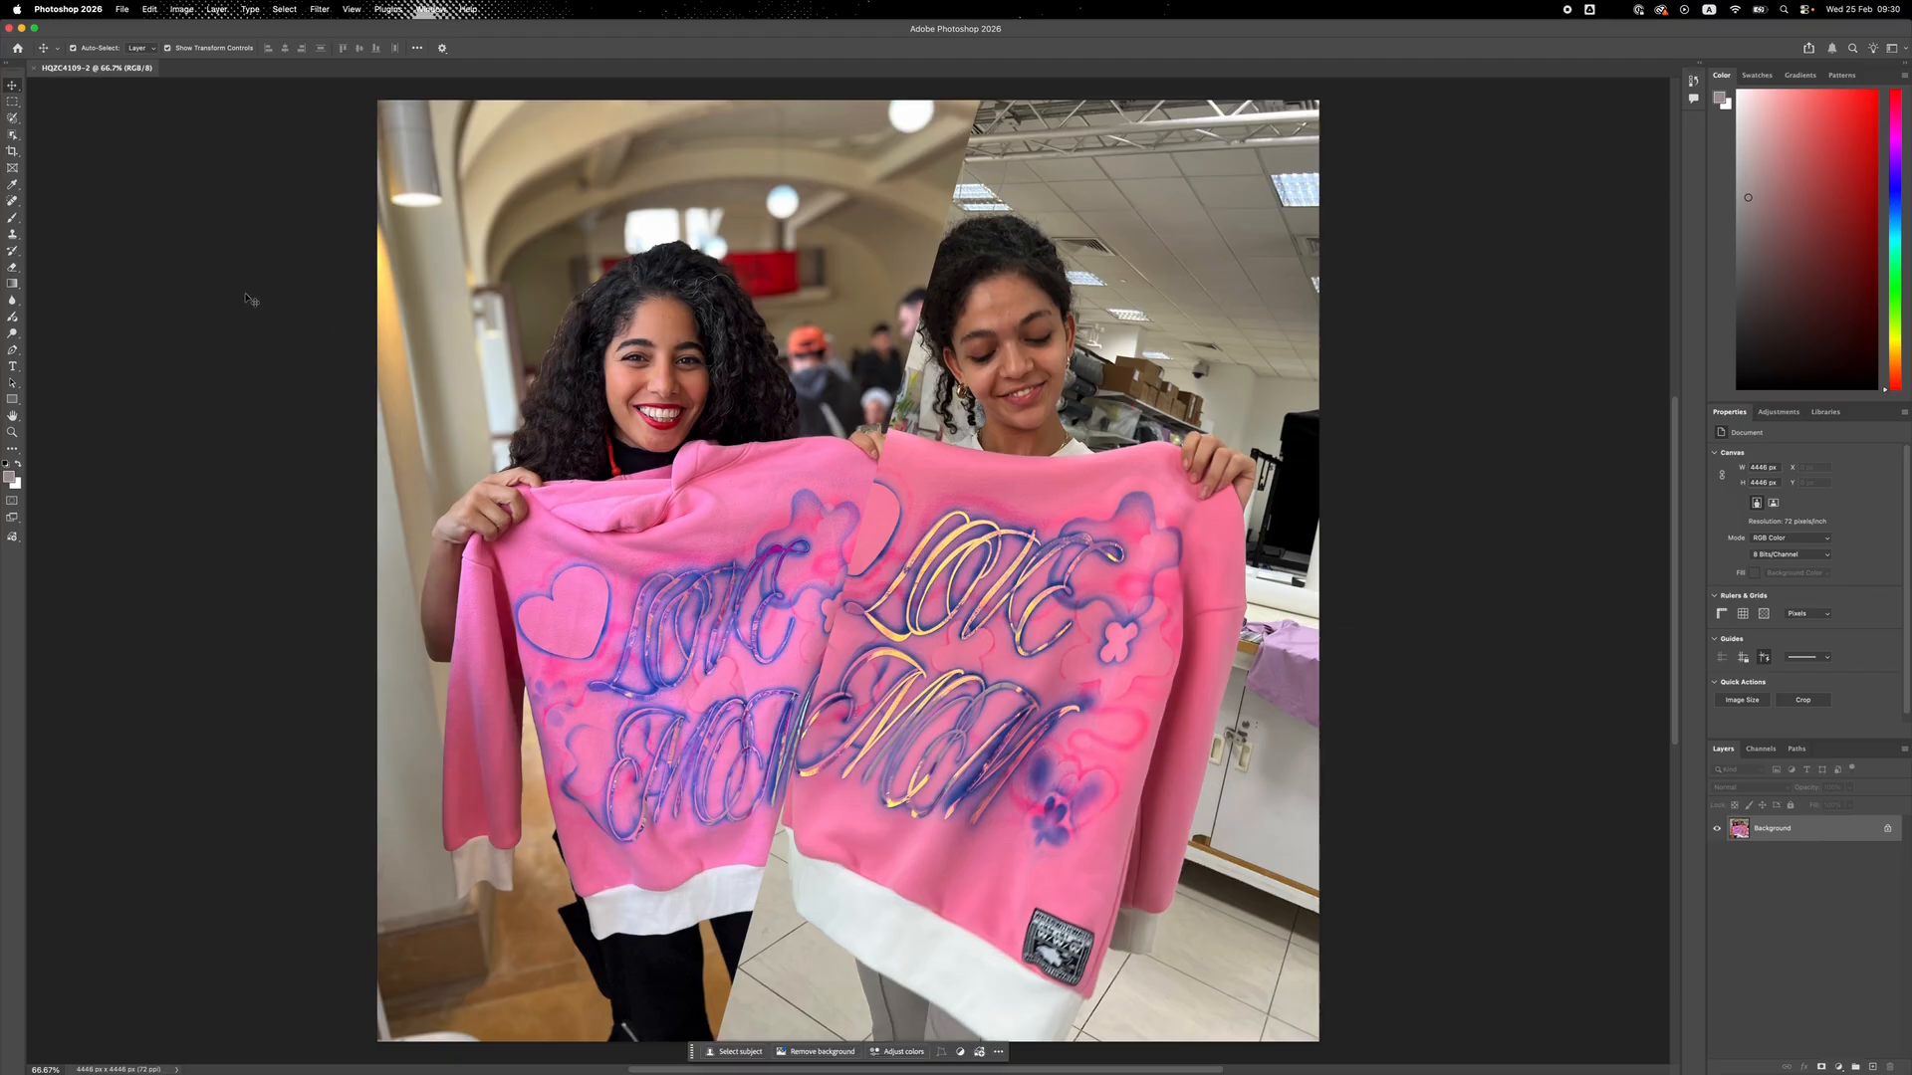
{"action": "left_click", "coordinate": [180, 9]}
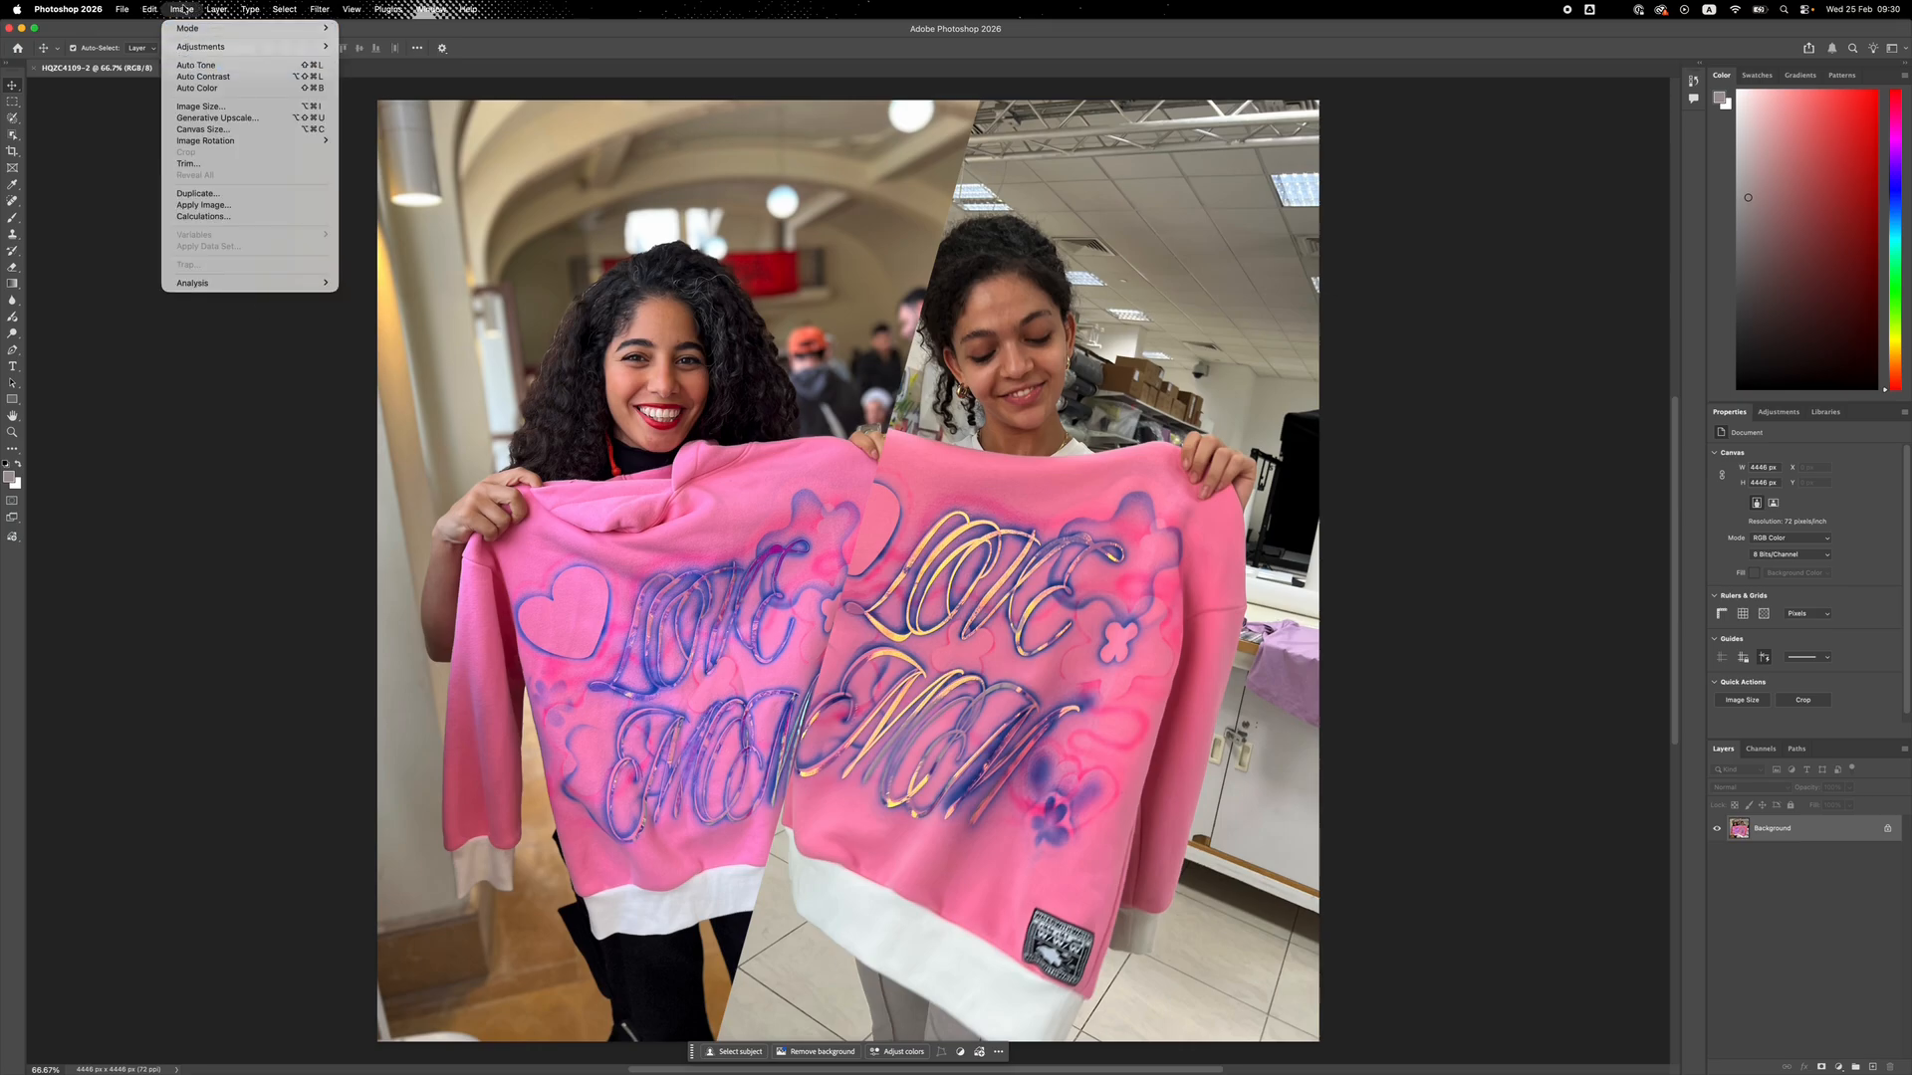
{"action": "left_click", "coordinate": [207, 107]}
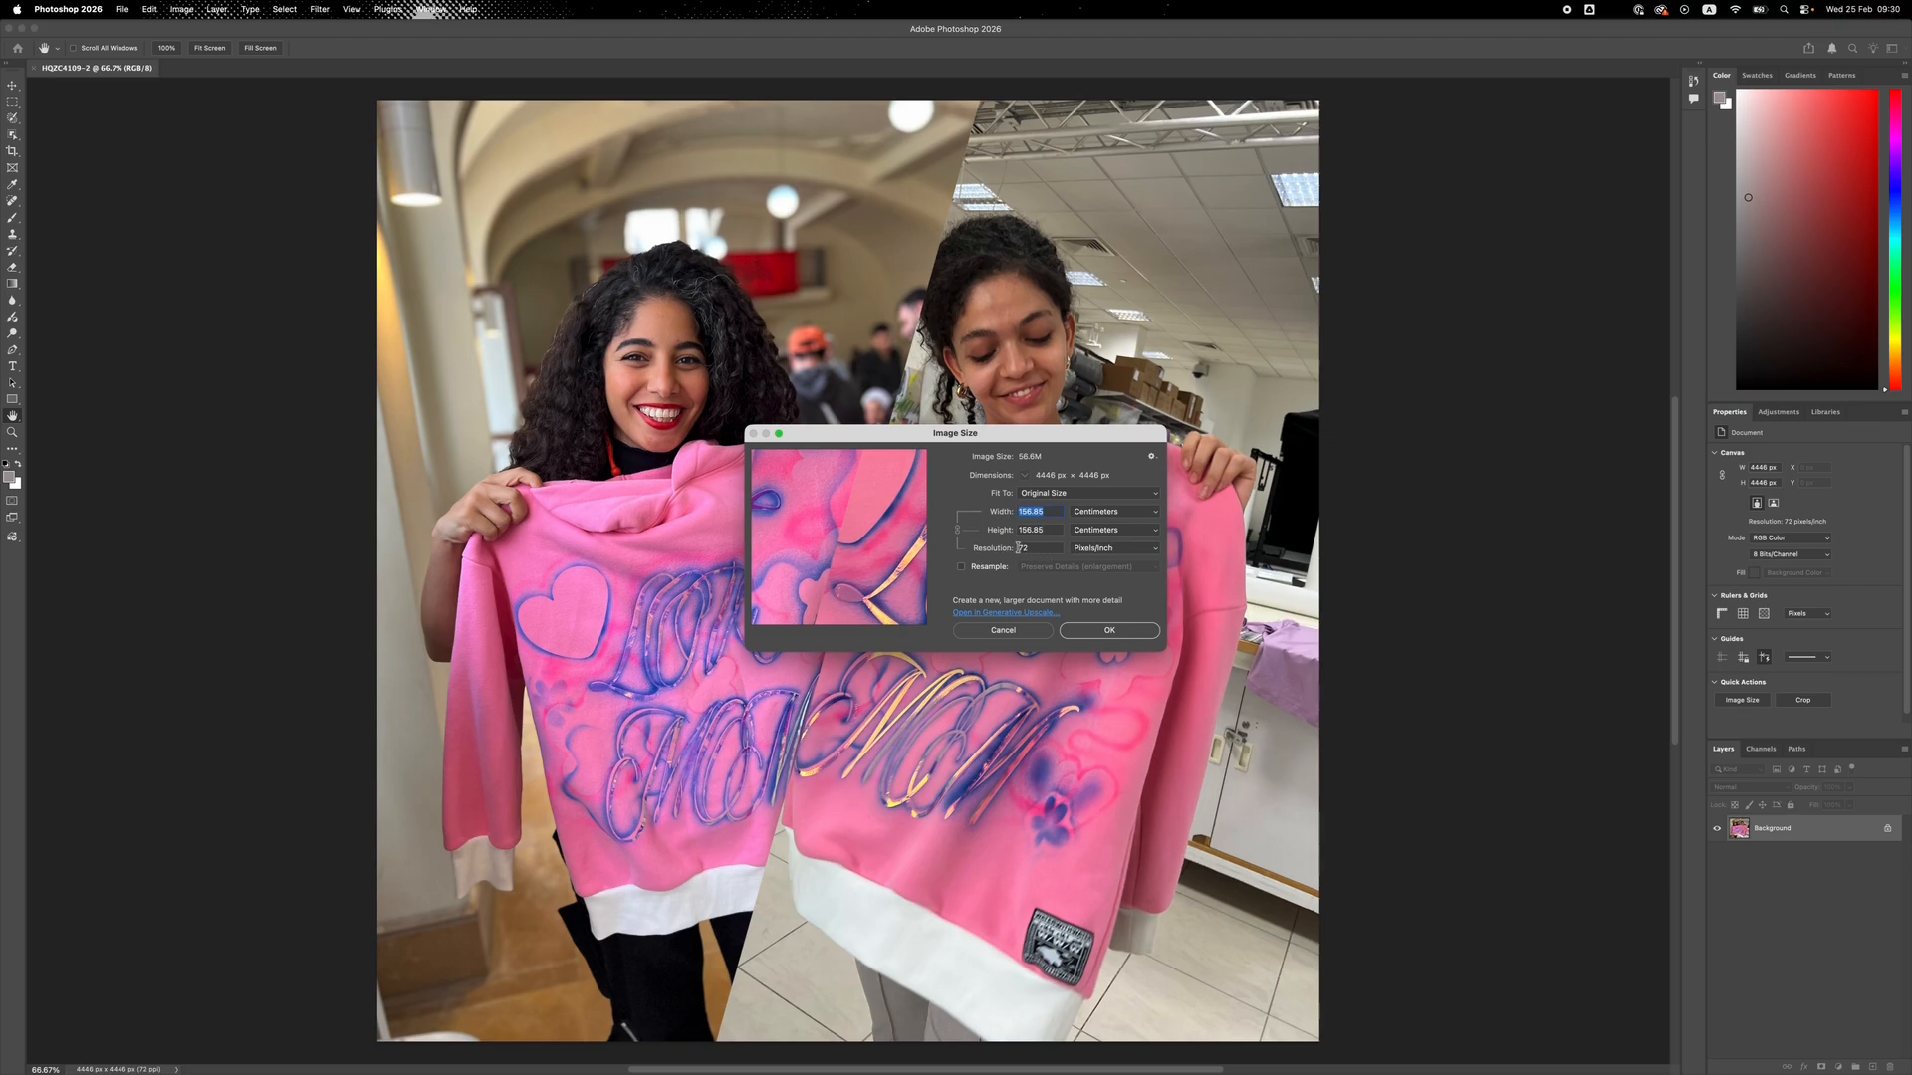
{"action": "left_click", "coordinate": [961, 567]}
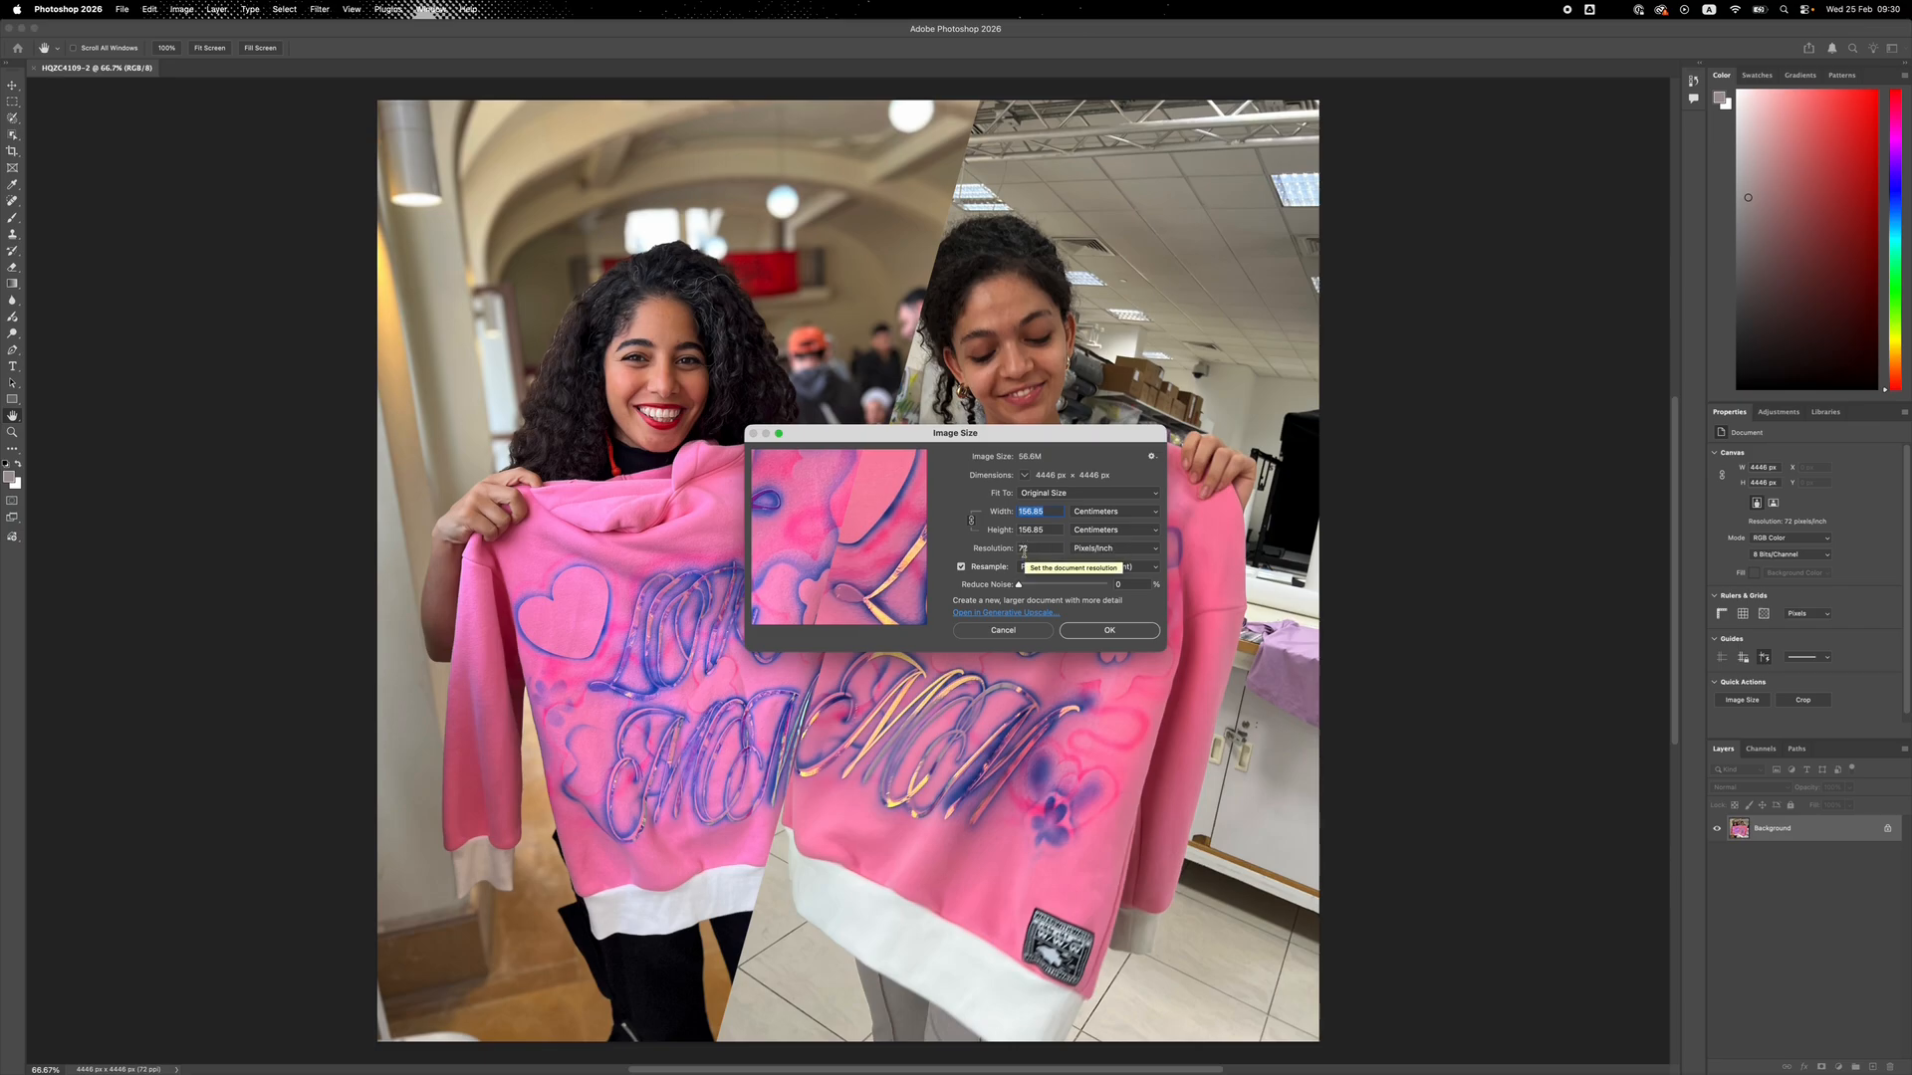
{"action": "left_click", "coordinate": [961, 567]}
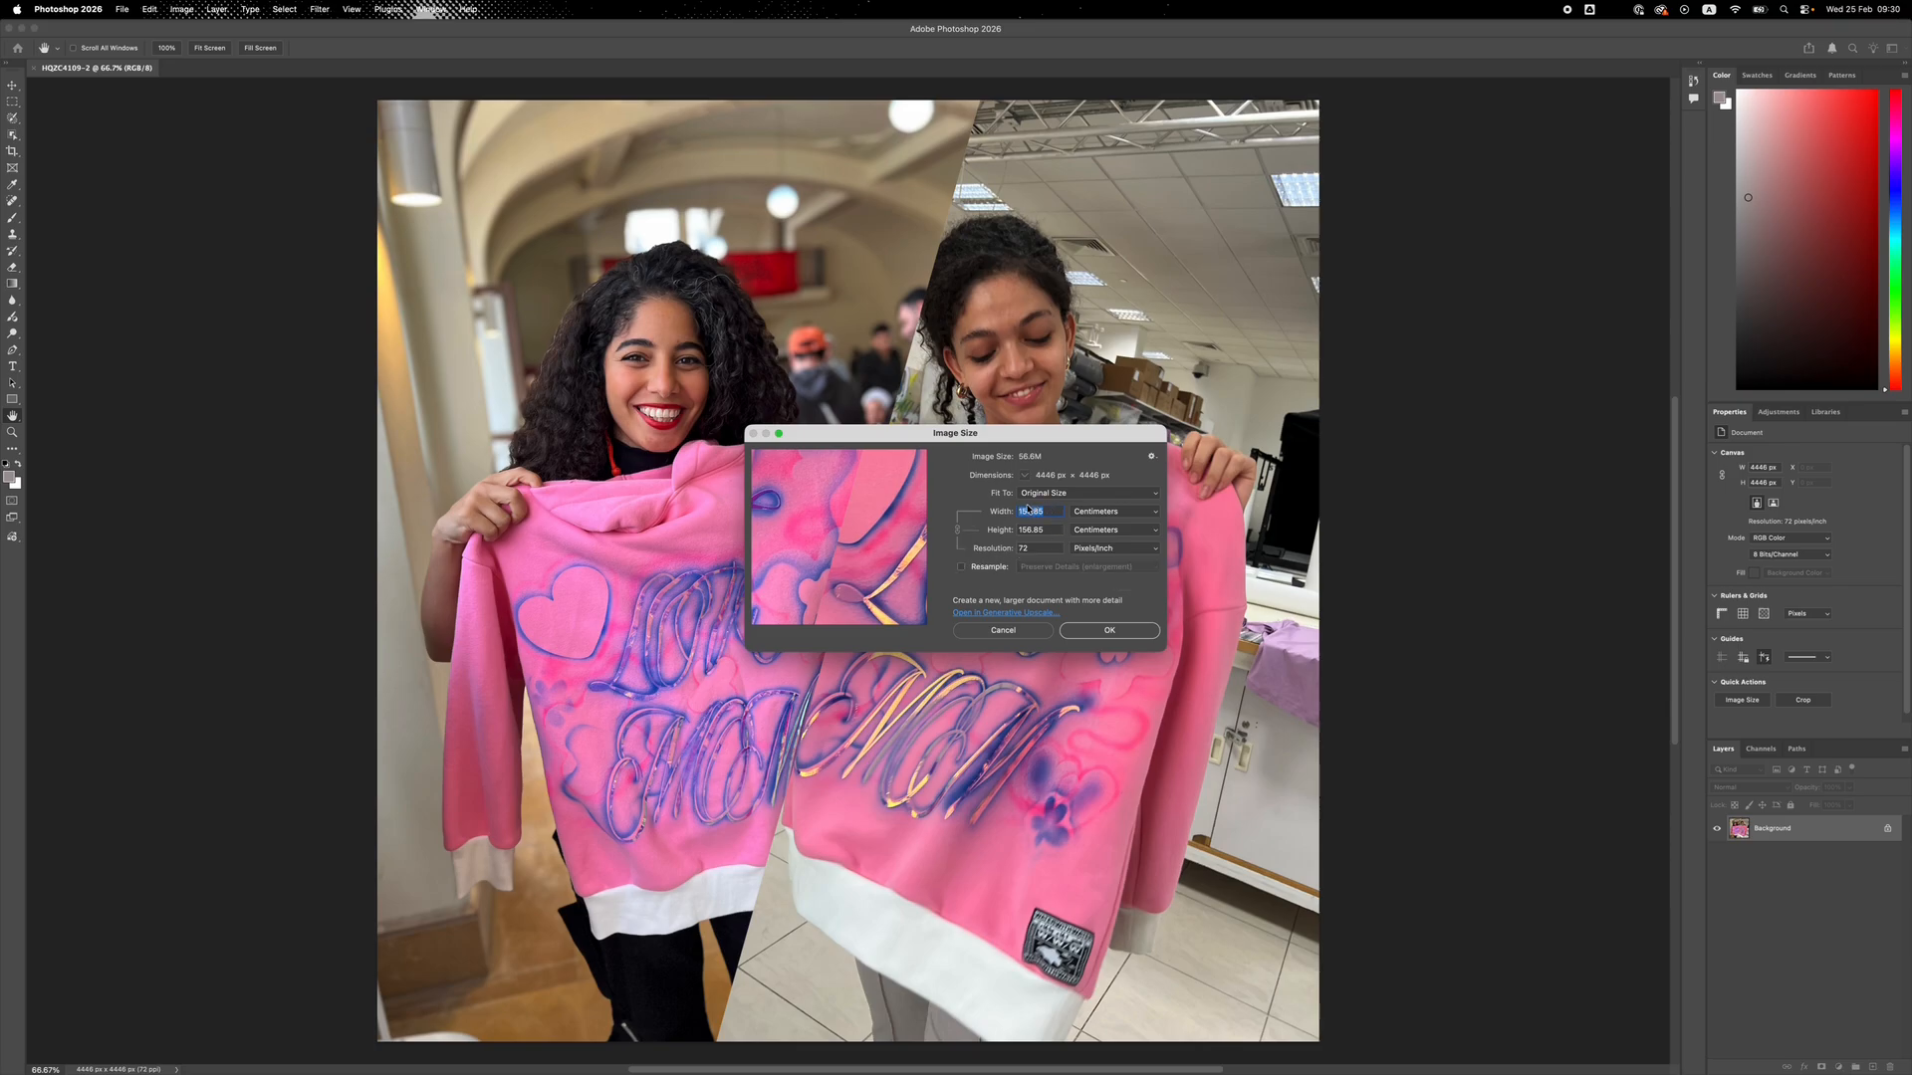
{"action": "double_click", "coordinate": [1026, 548]}
{"action": "type", "text": "600"}
{"action": "left_click", "coordinate": [1096, 628]}
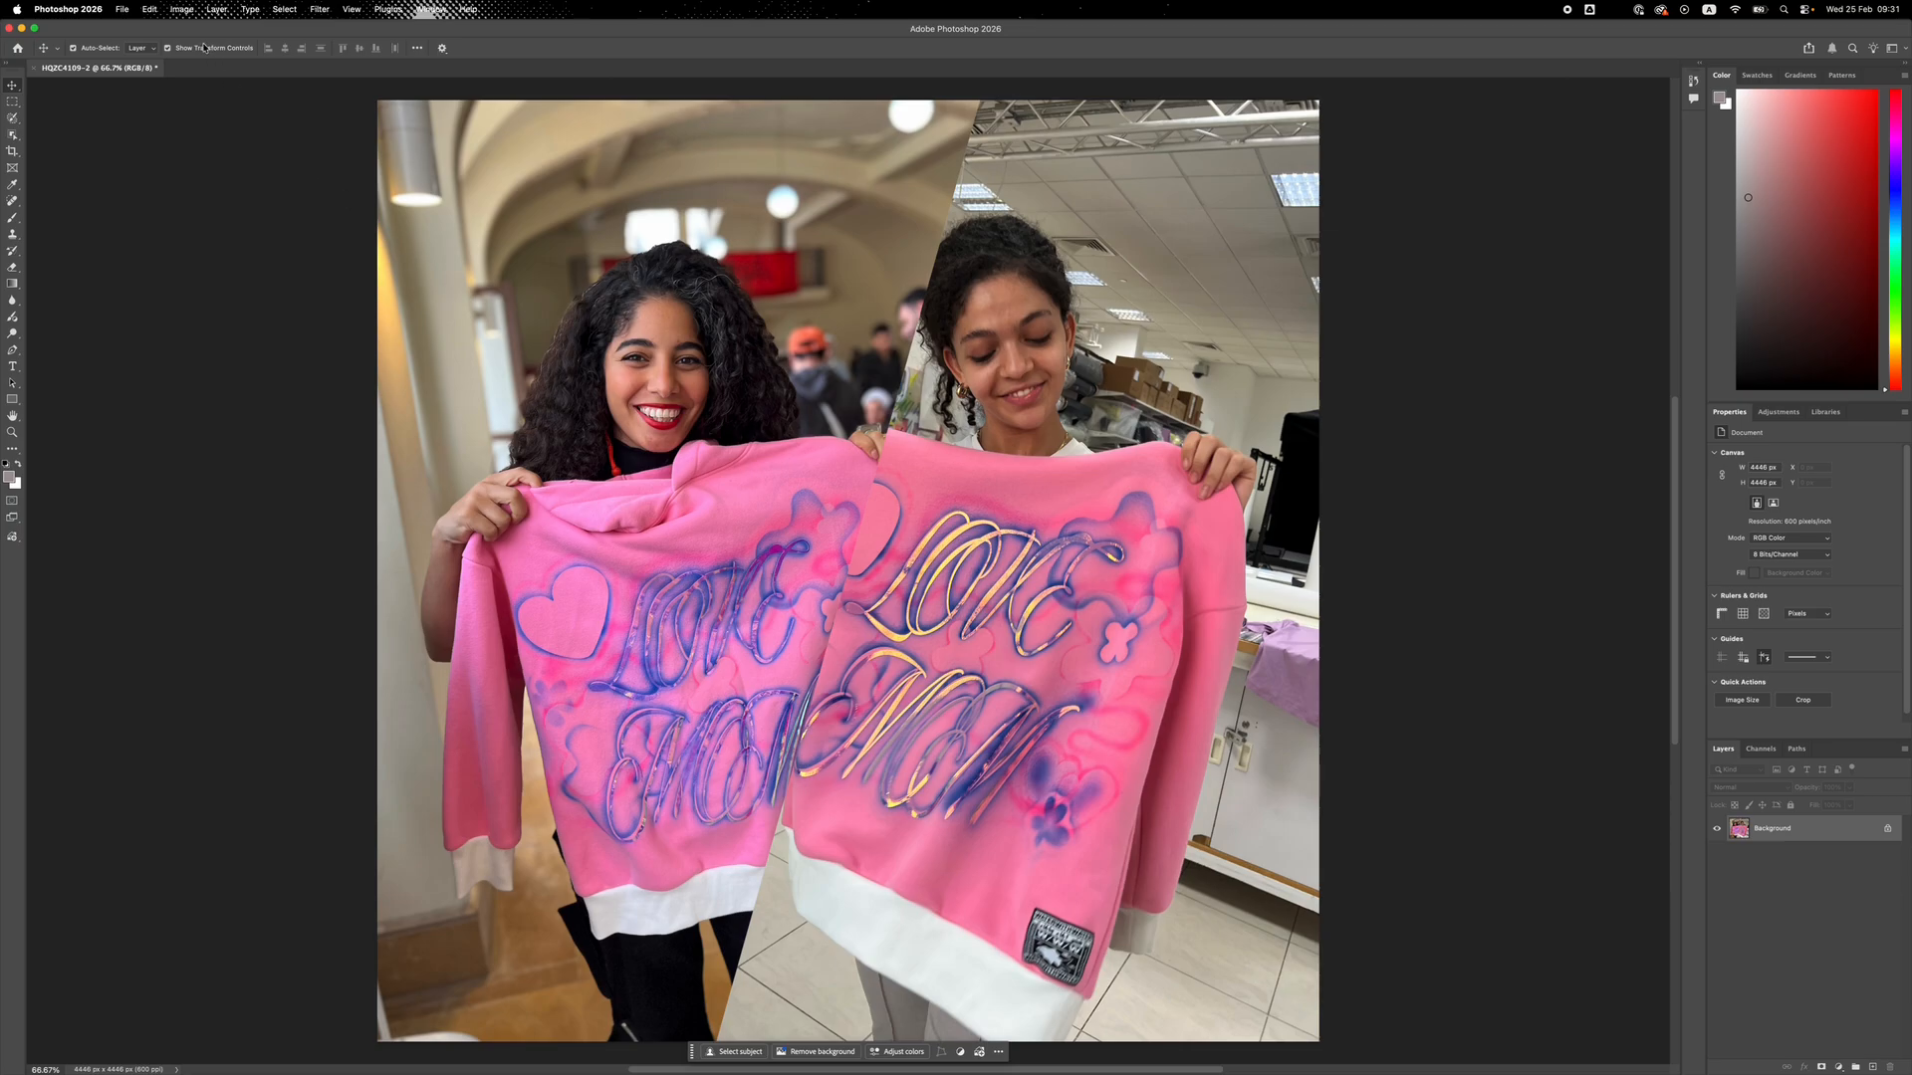
Convert the image's colour mode from RGB to Grayscale
{"action": "left_click", "coordinate": [180, 10]}
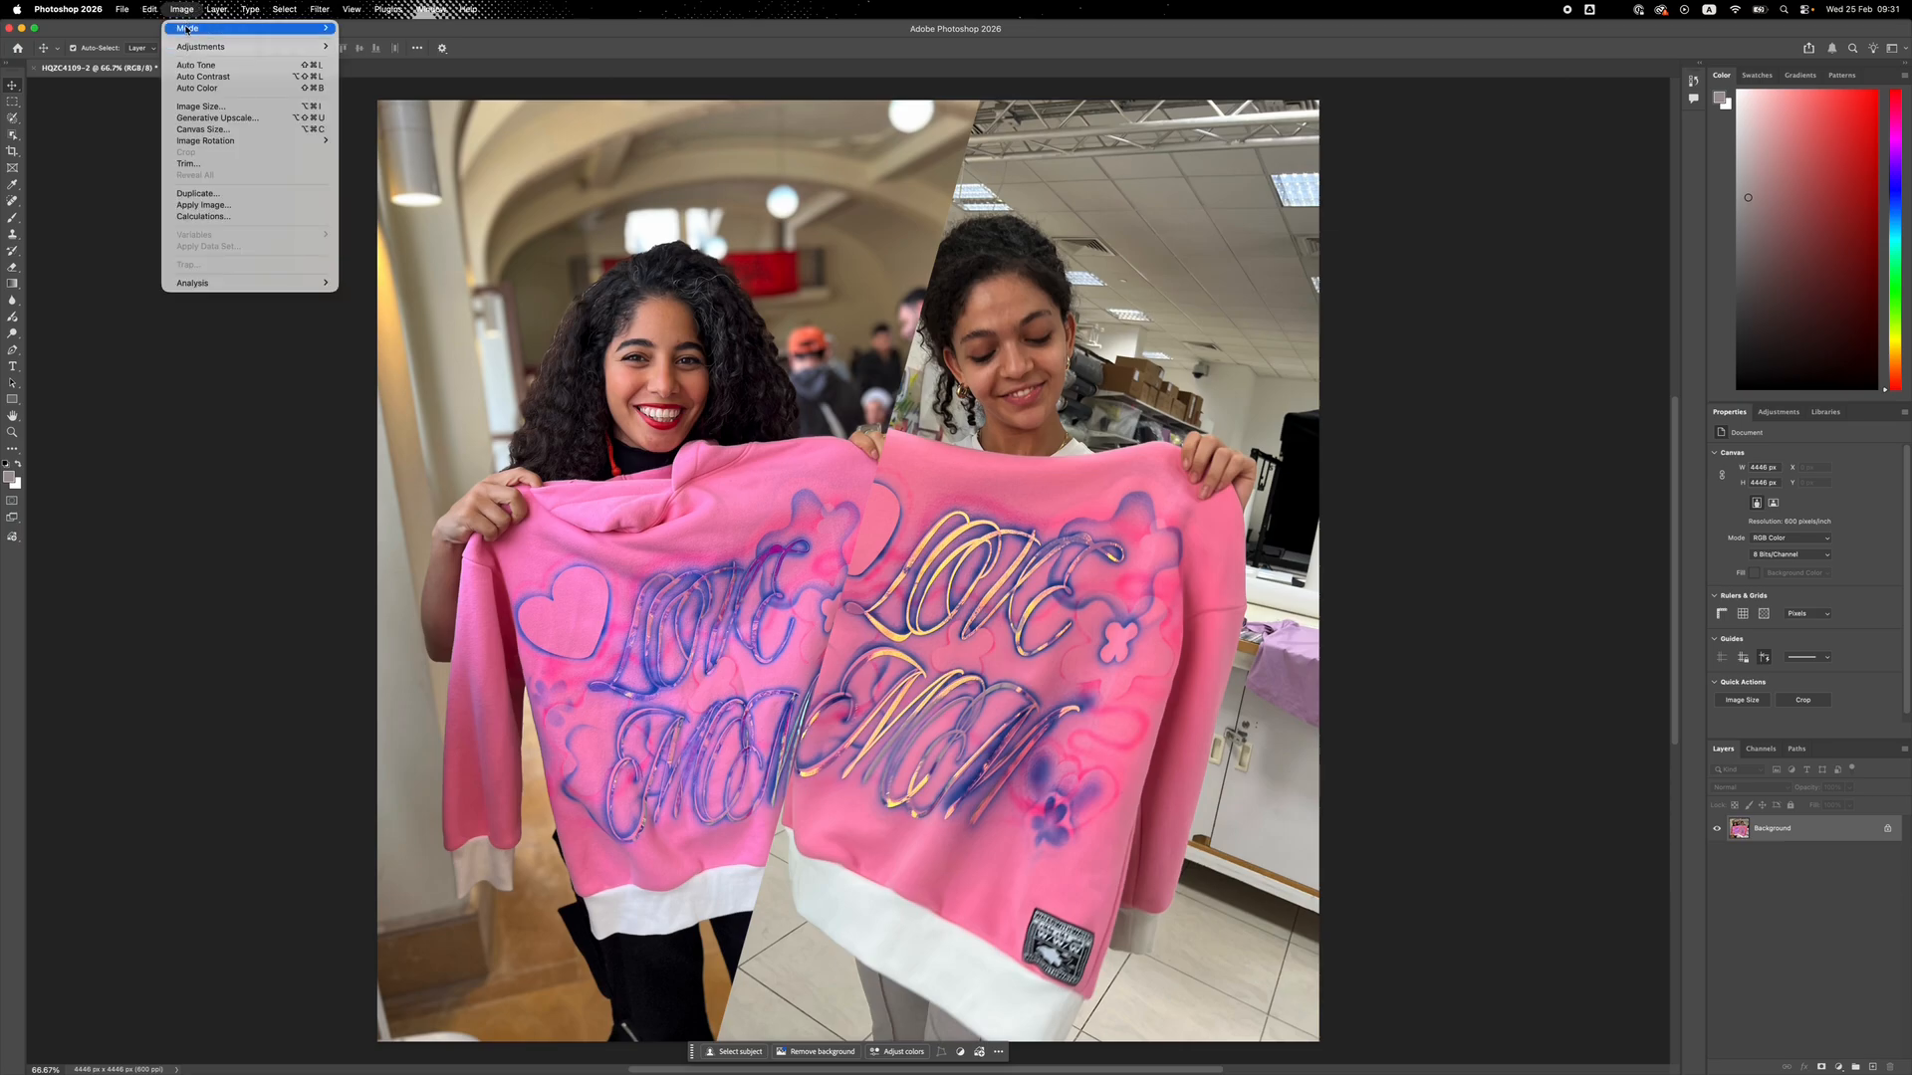
{"action": "mouse_move", "coordinate": [219, 29]}
{"action": "left_click", "coordinate": [369, 40]}
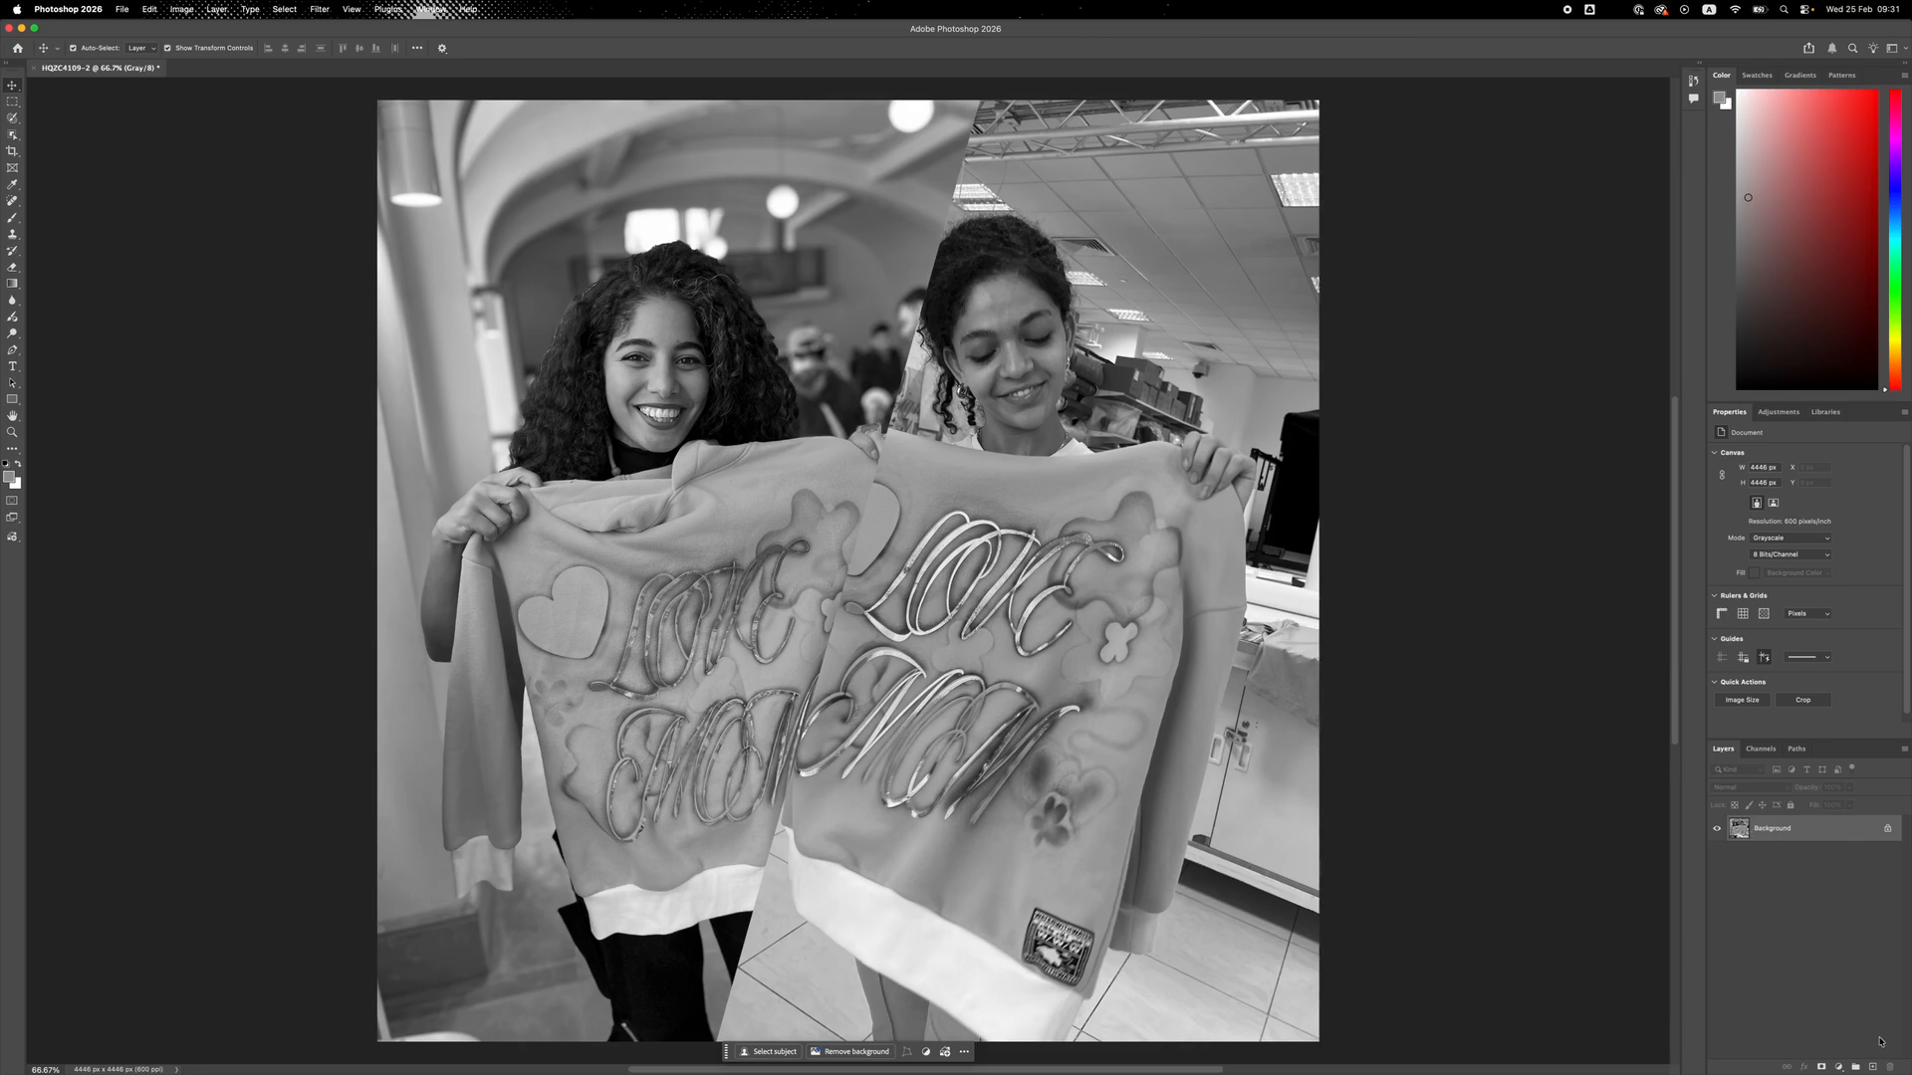
Add a Curves adjustment layer and shape an S-curve with a shadow point at about 42/17 and a highlight point near 83/80
{"action": "left_click", "coordinate": [1837, 1069]}
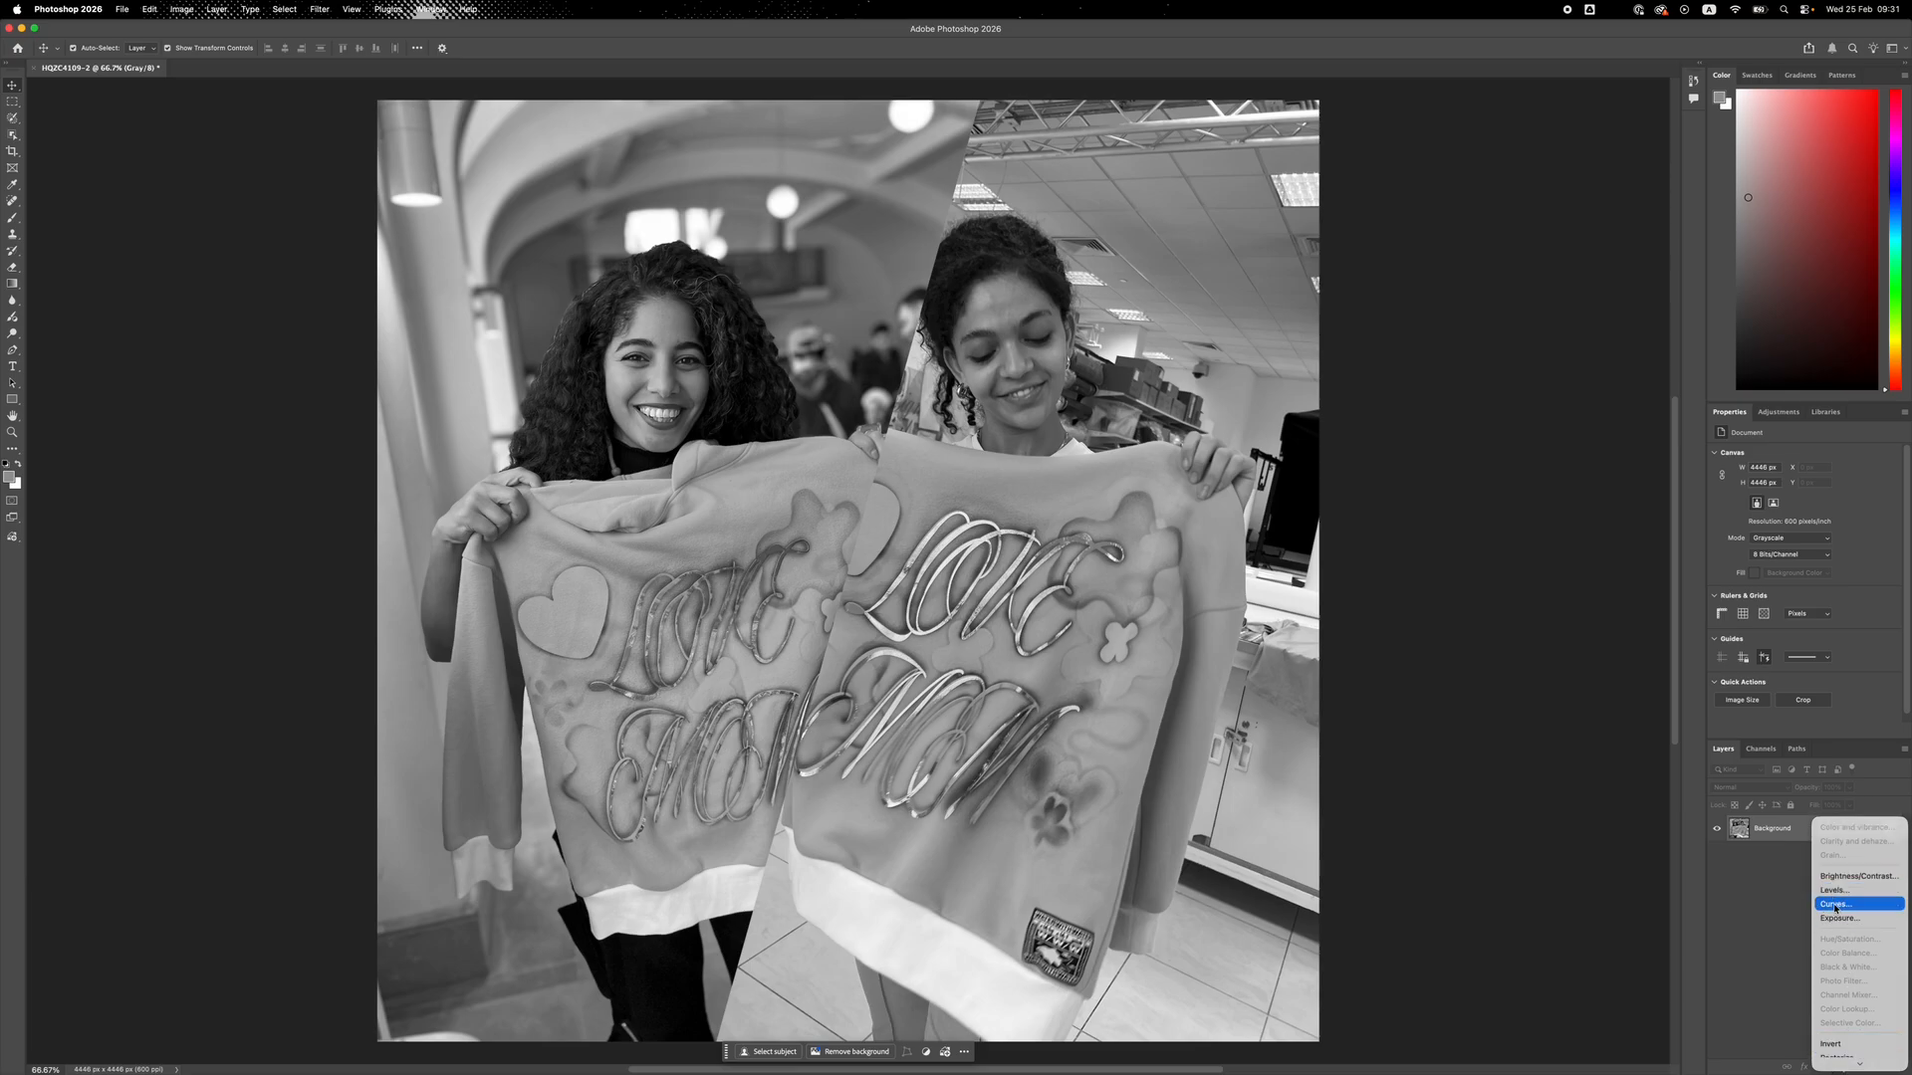
{"action": "left_click", "coordinate": [1835, 906]}
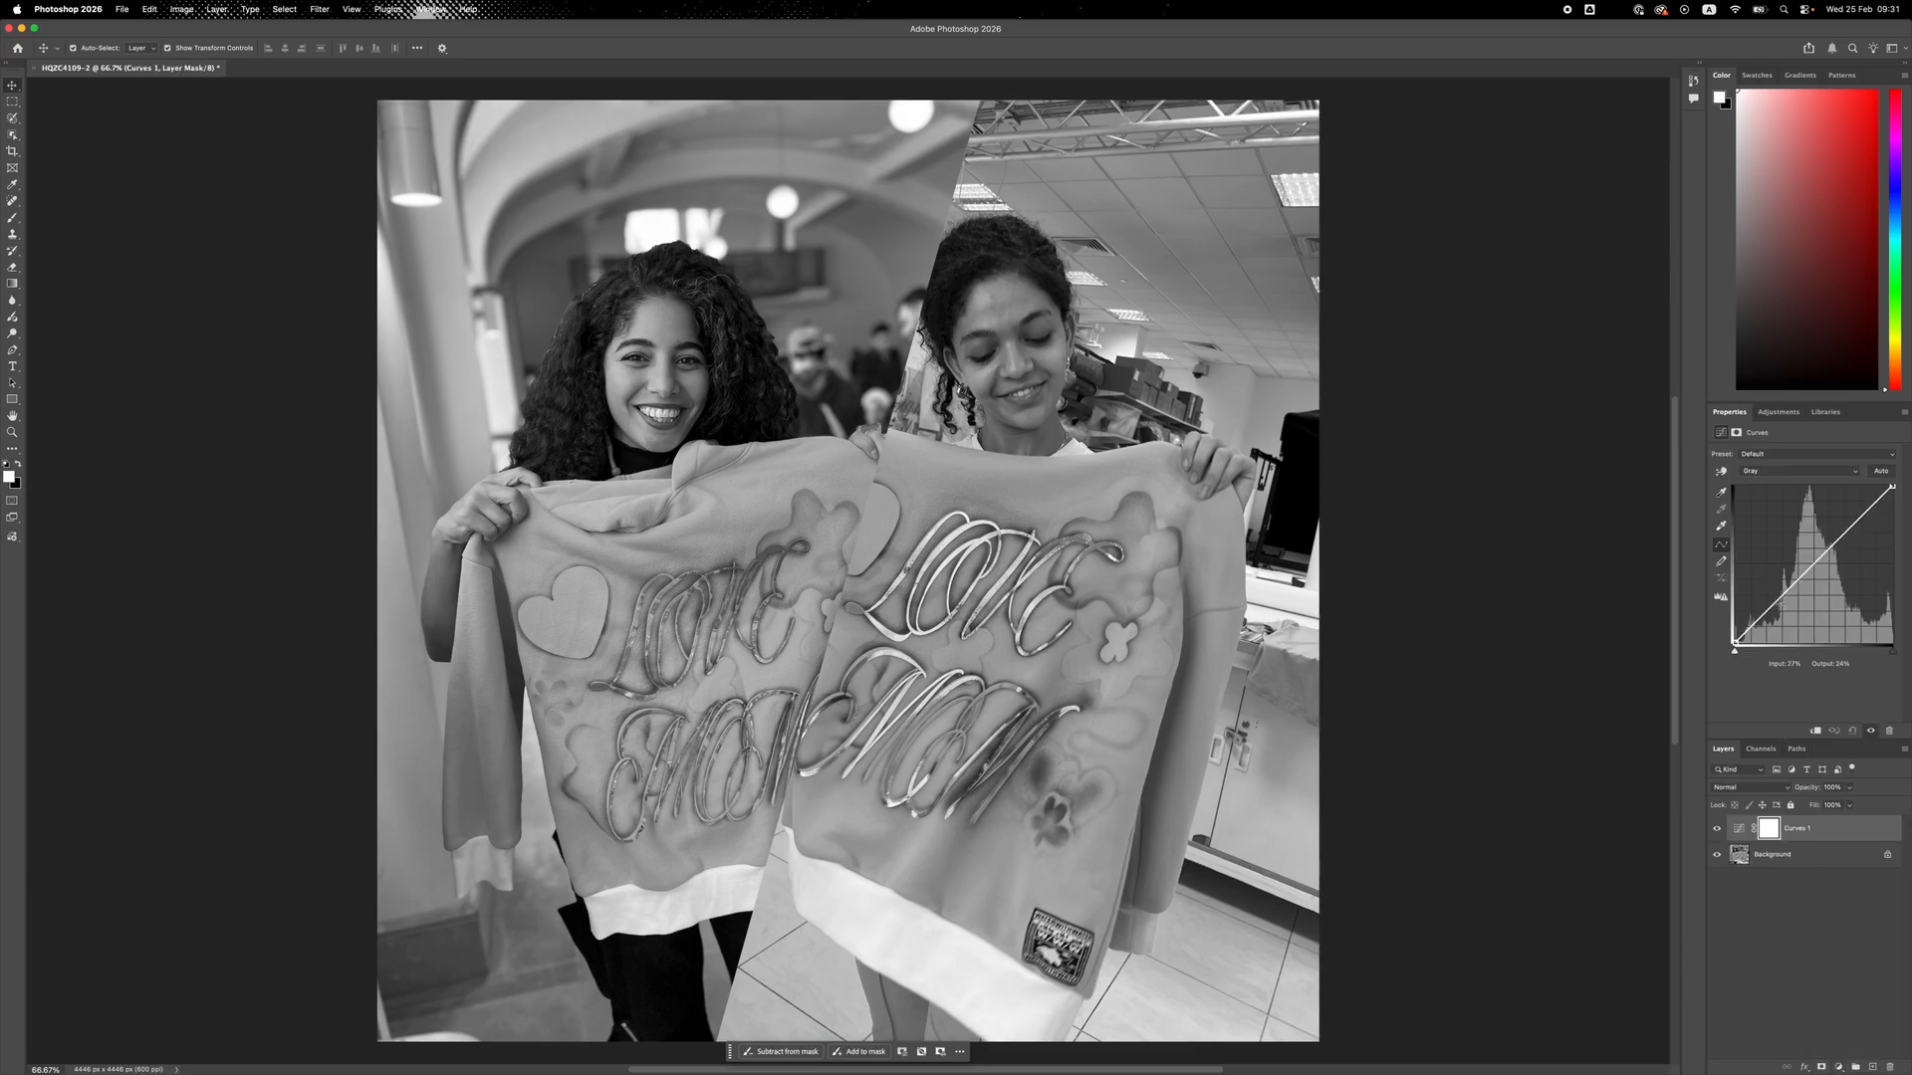
{"action": "left_click_drag", "start_coordinate": [1774, 604], "coordinate": [1783, 612]}
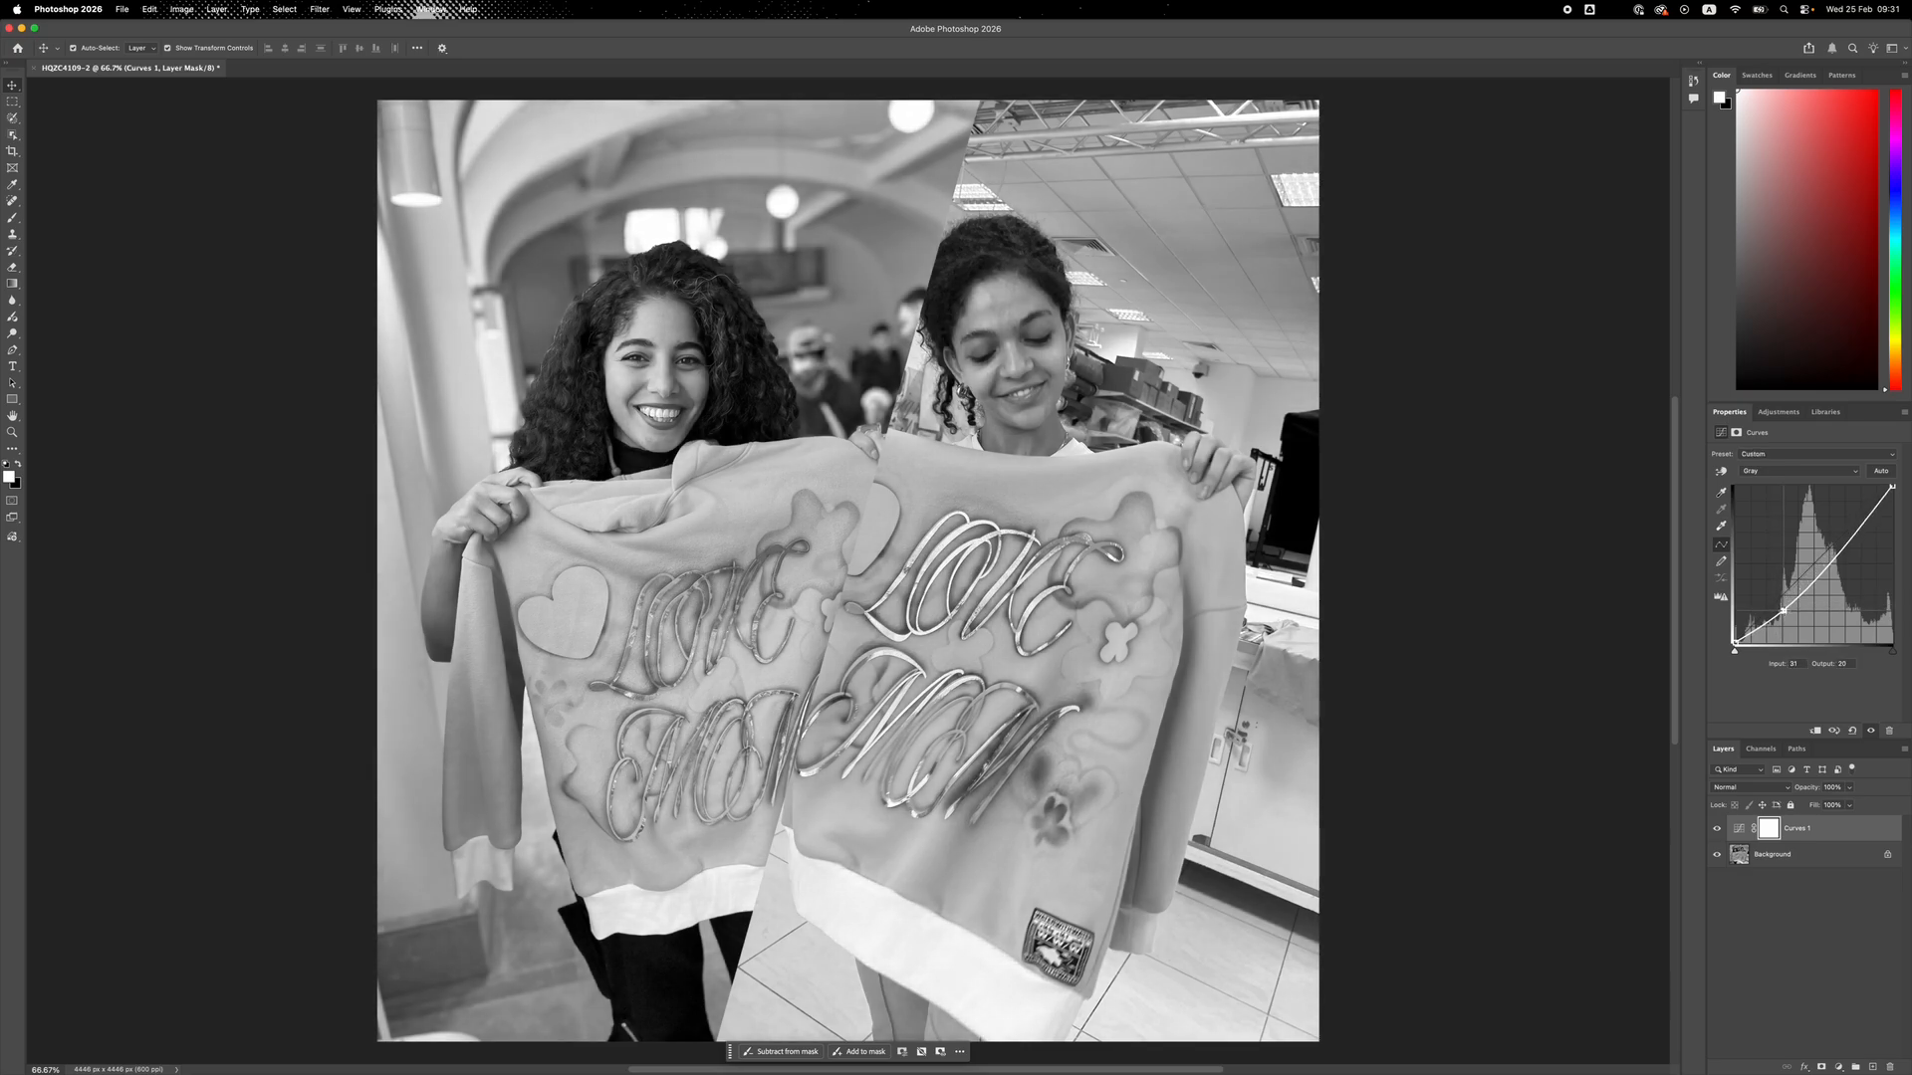
{"action": "mouse_move", "coordinate": [1849, 545]}
{"action": "left_mouse_down"}
{"action": "mouse_move", "coordinate": [1837, 532]}
{"action": "mouse_move", "coordinate": [1866, 517]}
{"action": "left_mouse_up"}
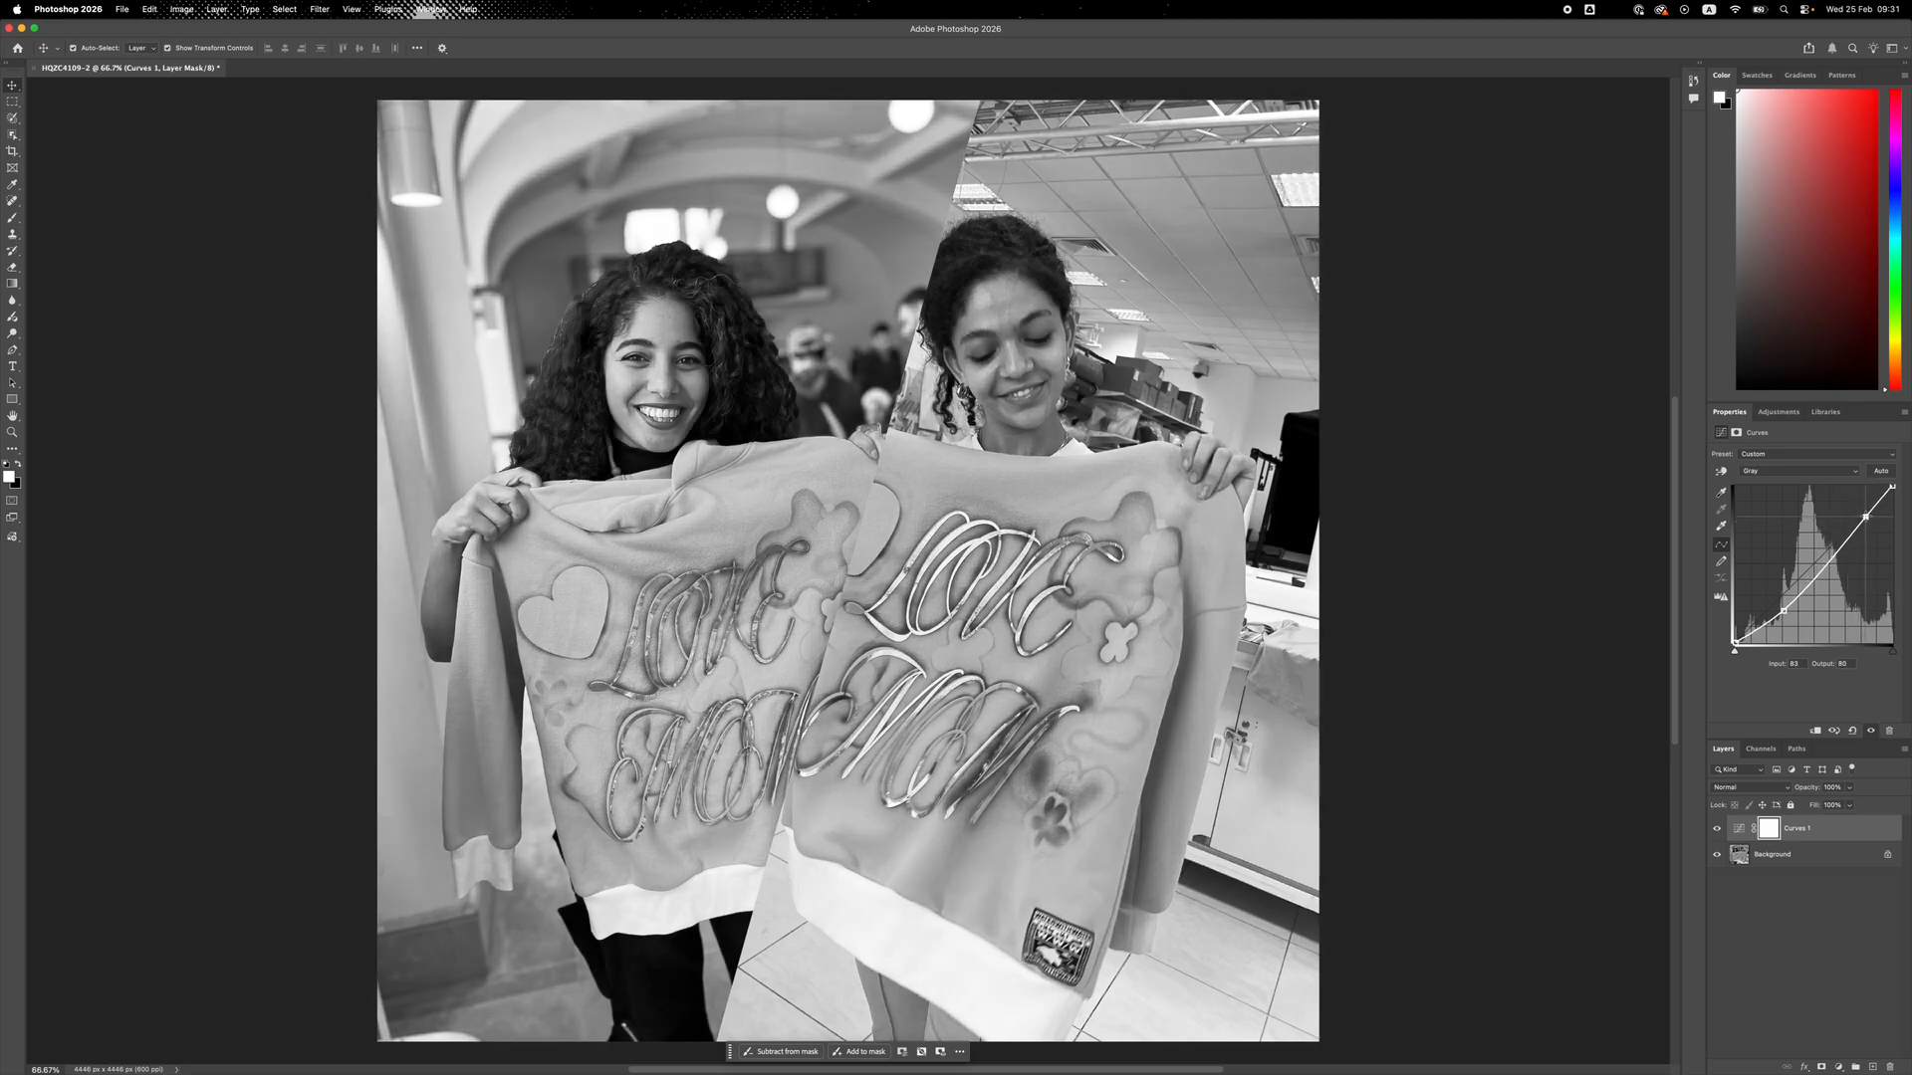
{"action": "left_click_drag", "start_coordinate": [1783, 611], "coordinate": [1801, 616]}
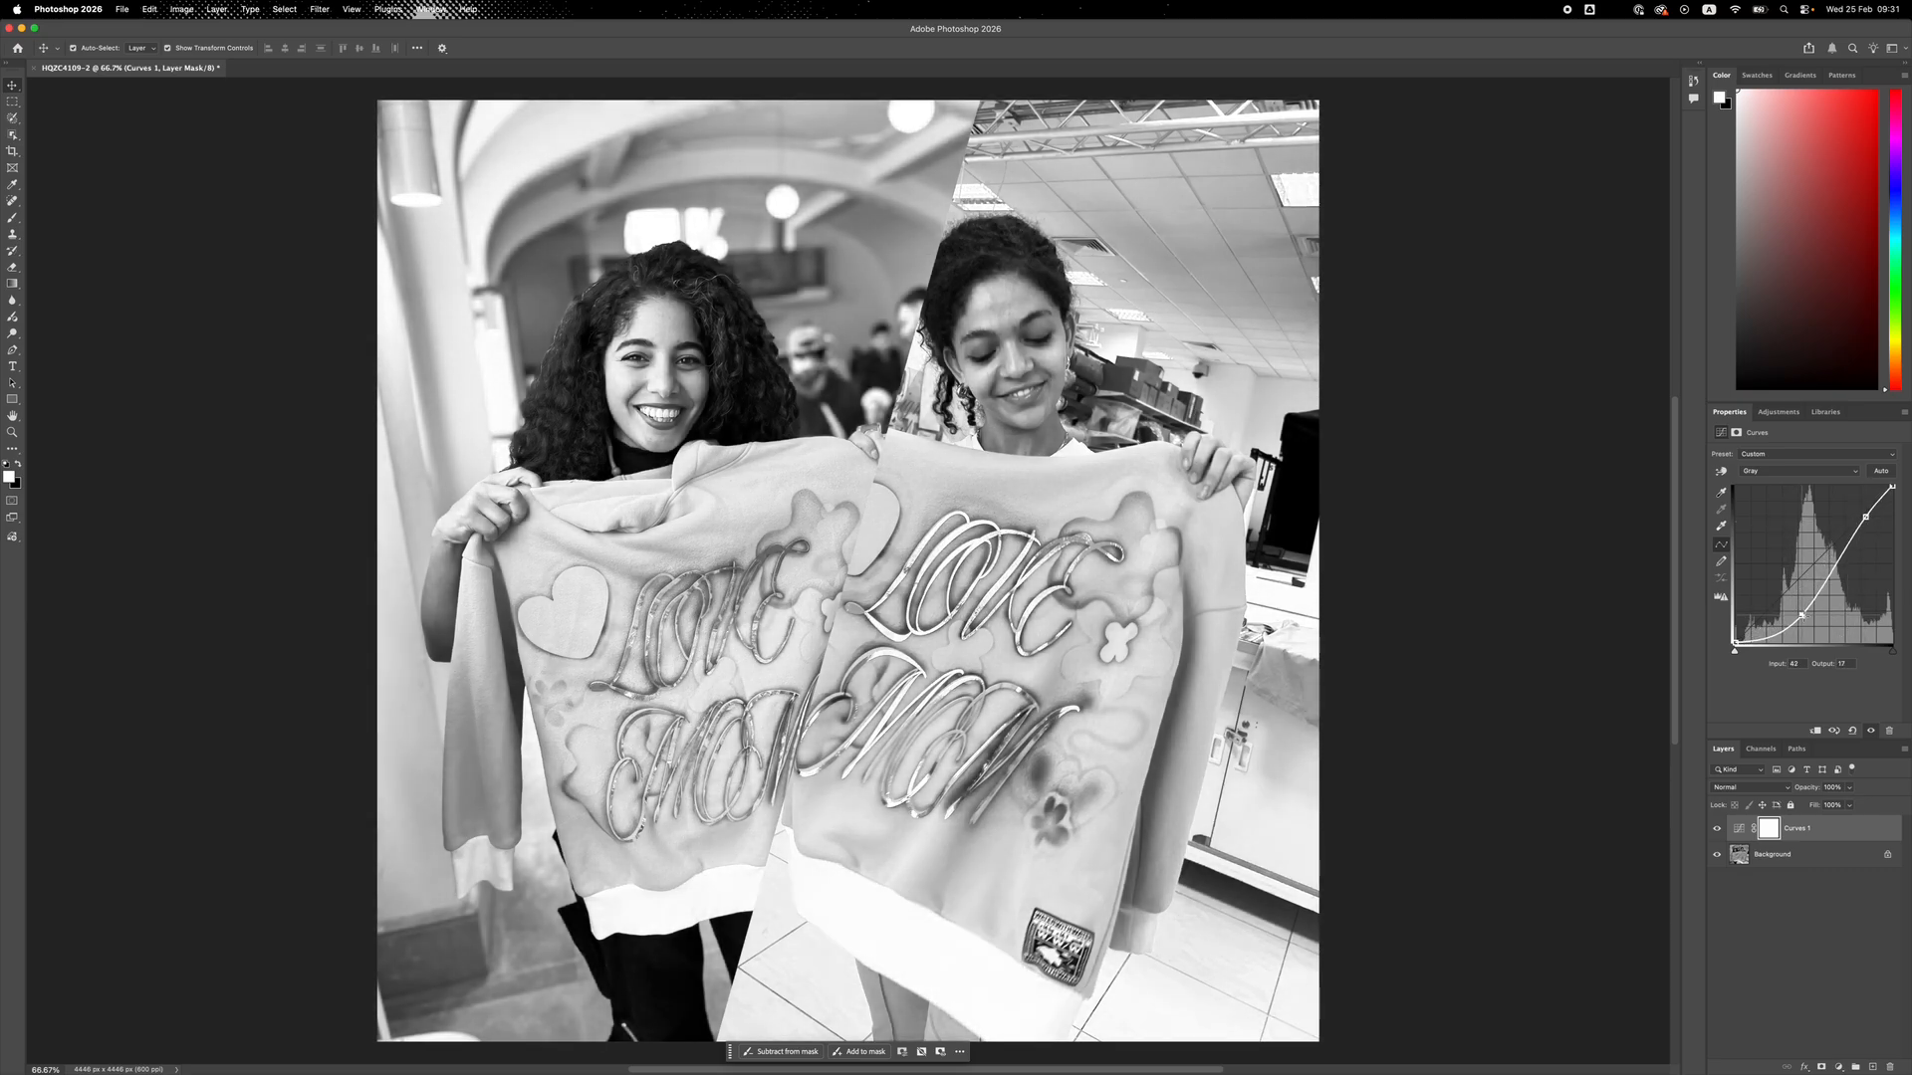
Flatten the Curves adjustment and the photo into a single Background layer
{"action": "left_click", "coordinate": [1770, 931]}
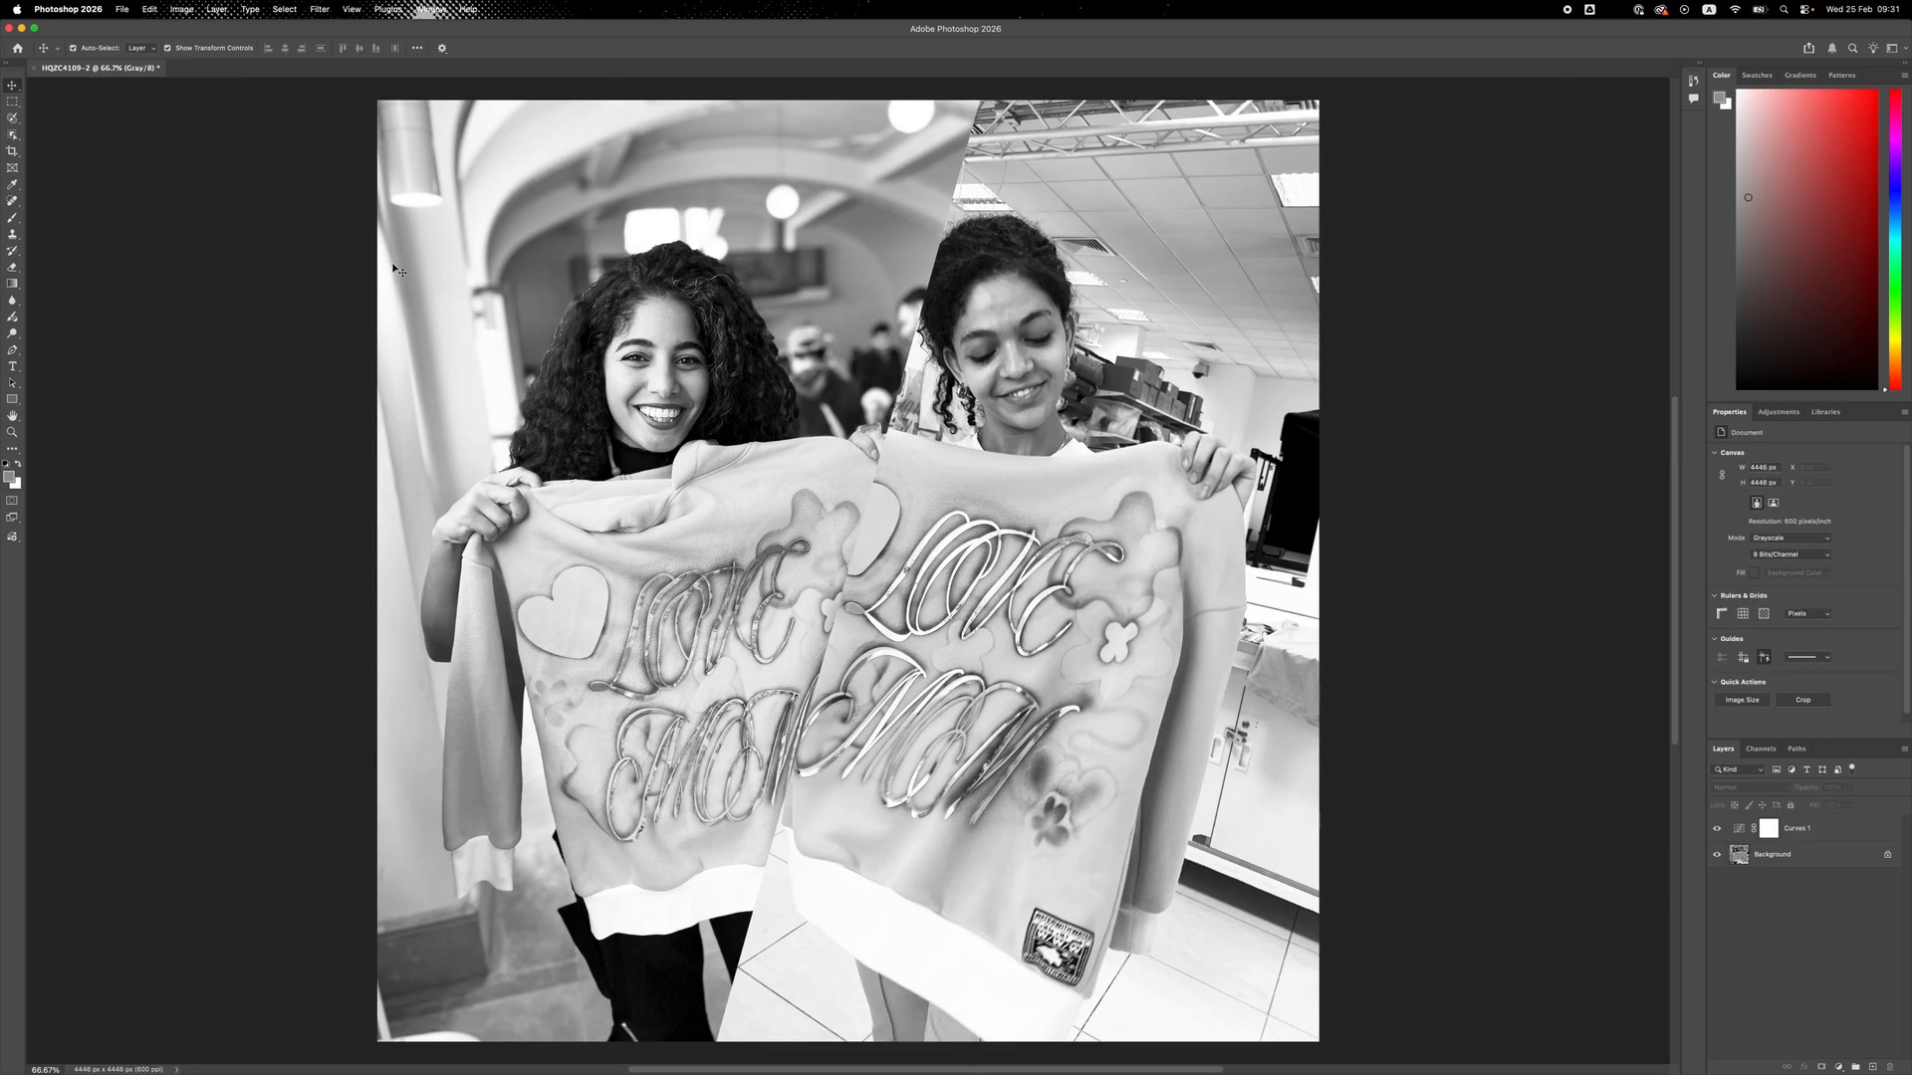
{"action": "left_click", "coordinate": [181, 10]}
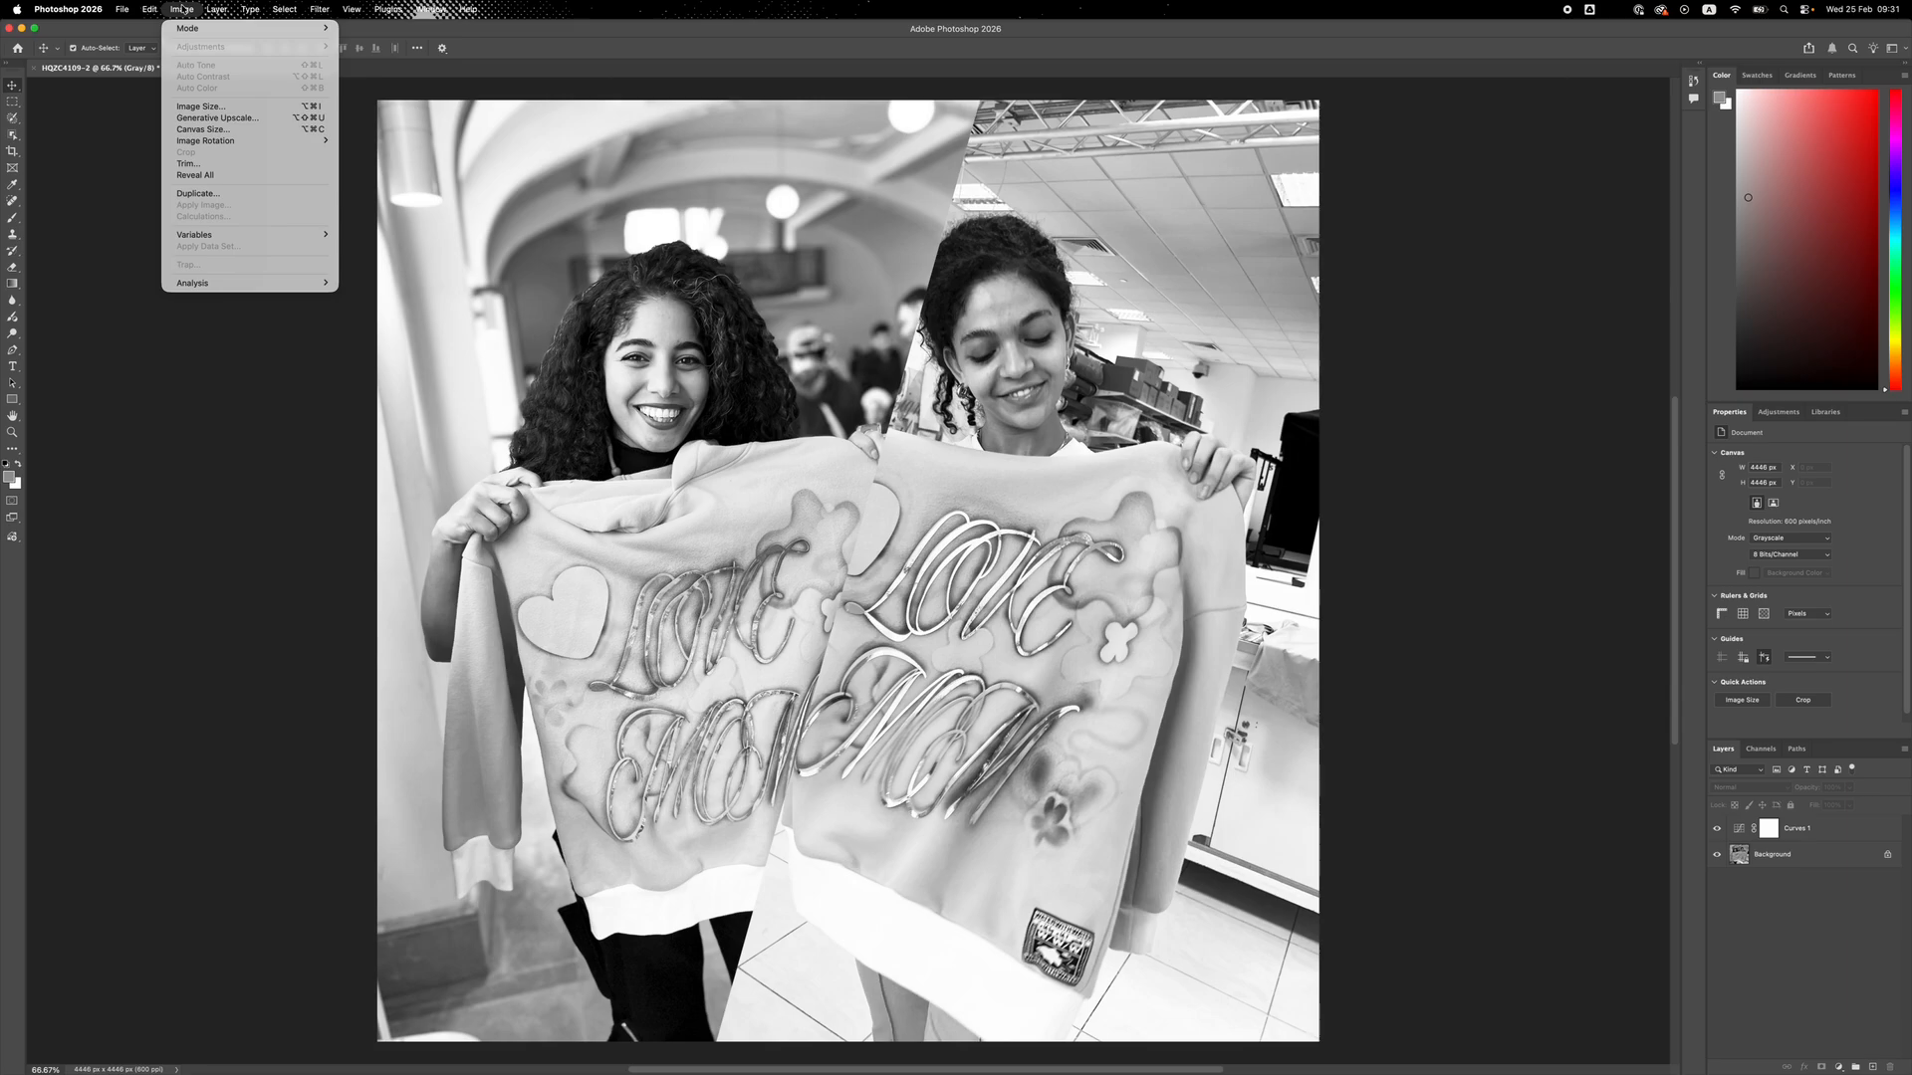
{"action": "mouse_move", "coordinate": [215, 9]}
{"action": "left_click", "coordinate": [239, 501]}
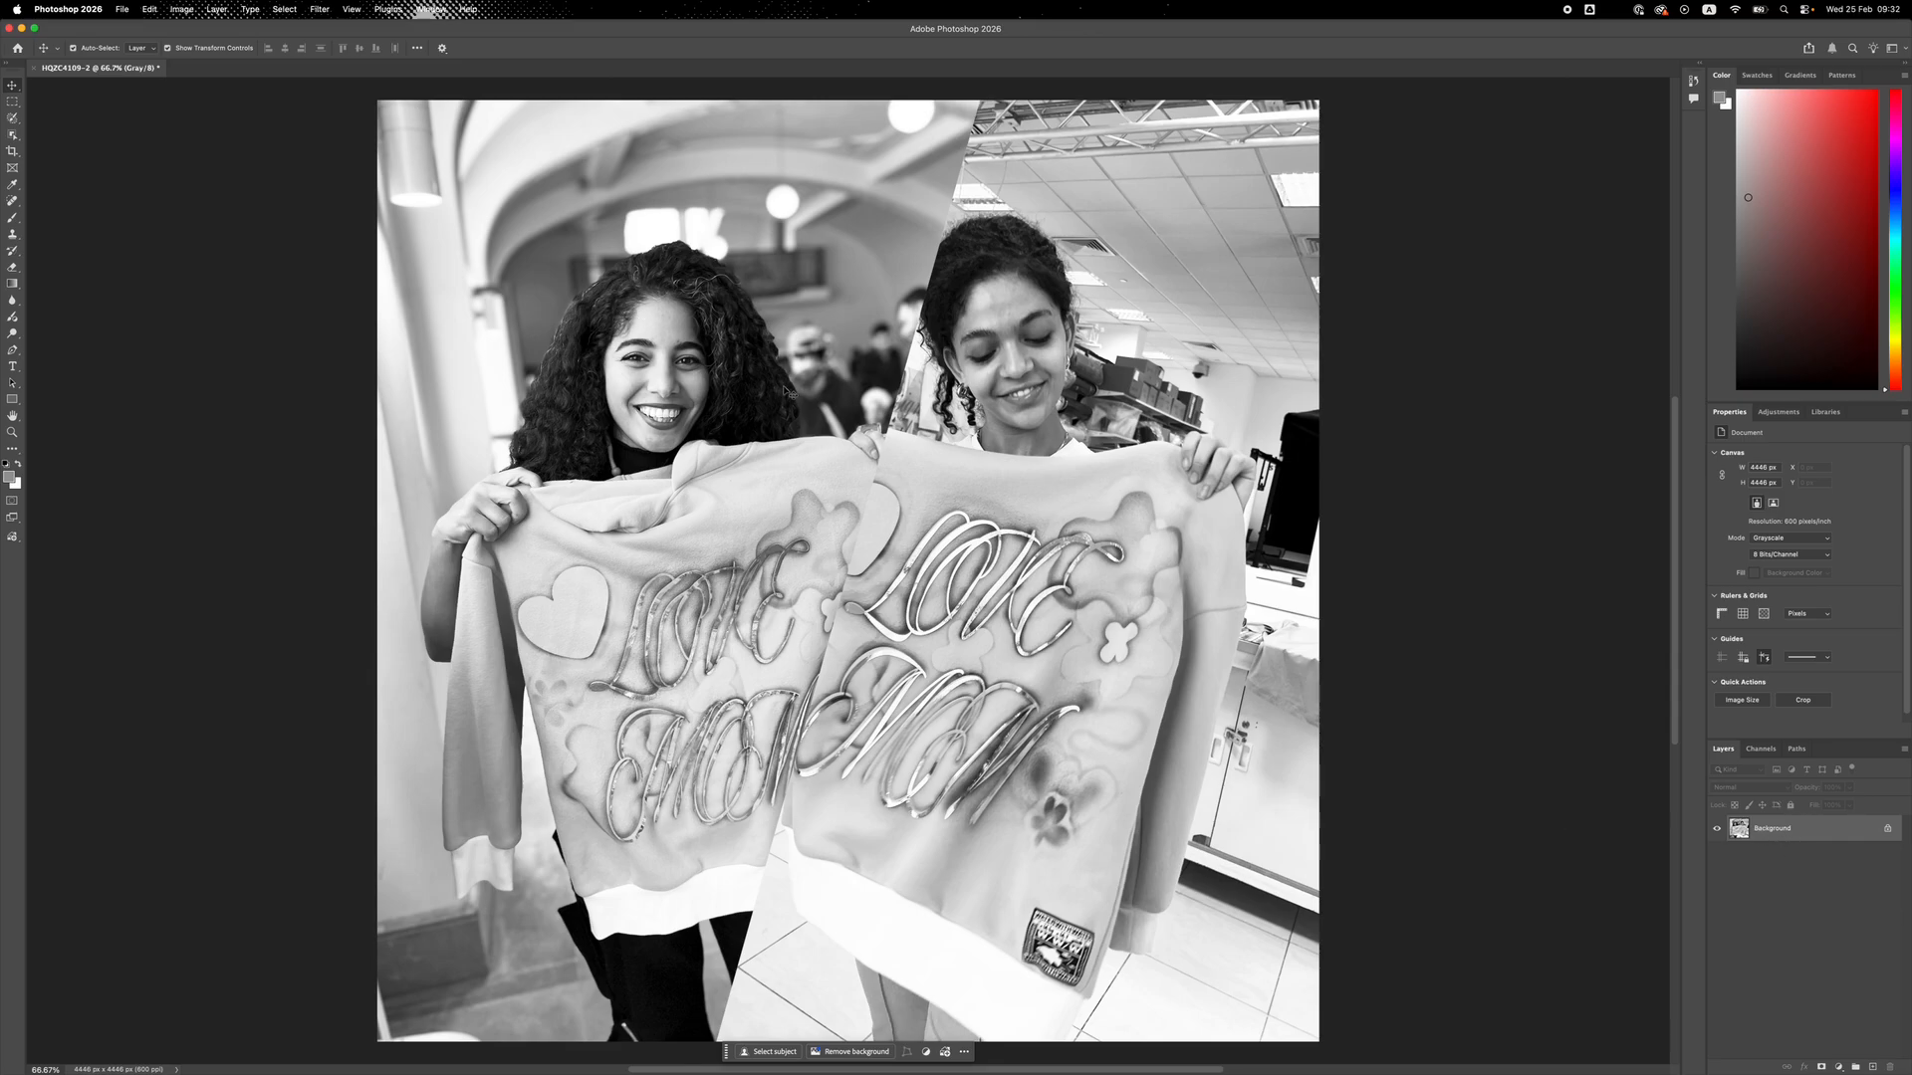
Start converting the flattened image to Bitmap mode with 600 pixels/inch output and the Halftone Screen method
{"action": "left_click", "coordinate": [183, 10]}
{"action": "mouse_move", "coordinate": [179, 33]}
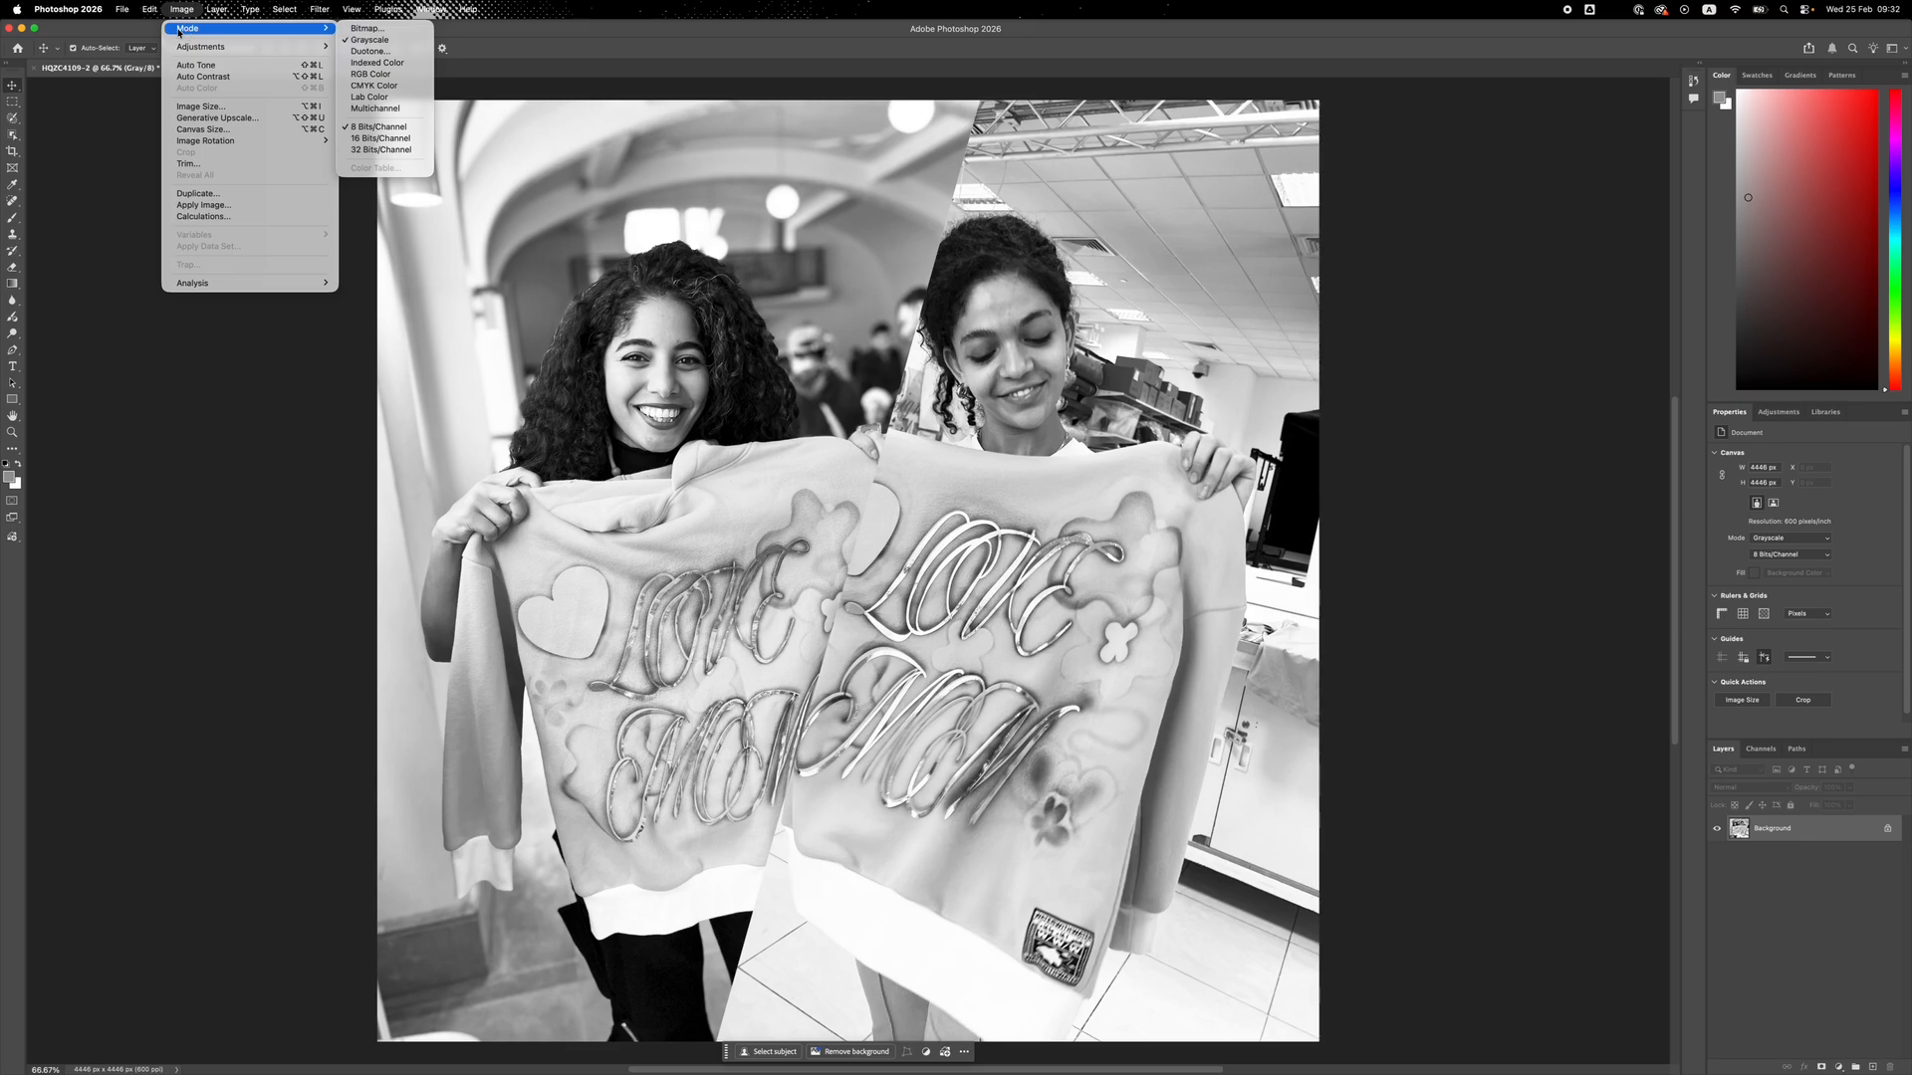
{"action": "left_click", "coordinate": [374, 29]}
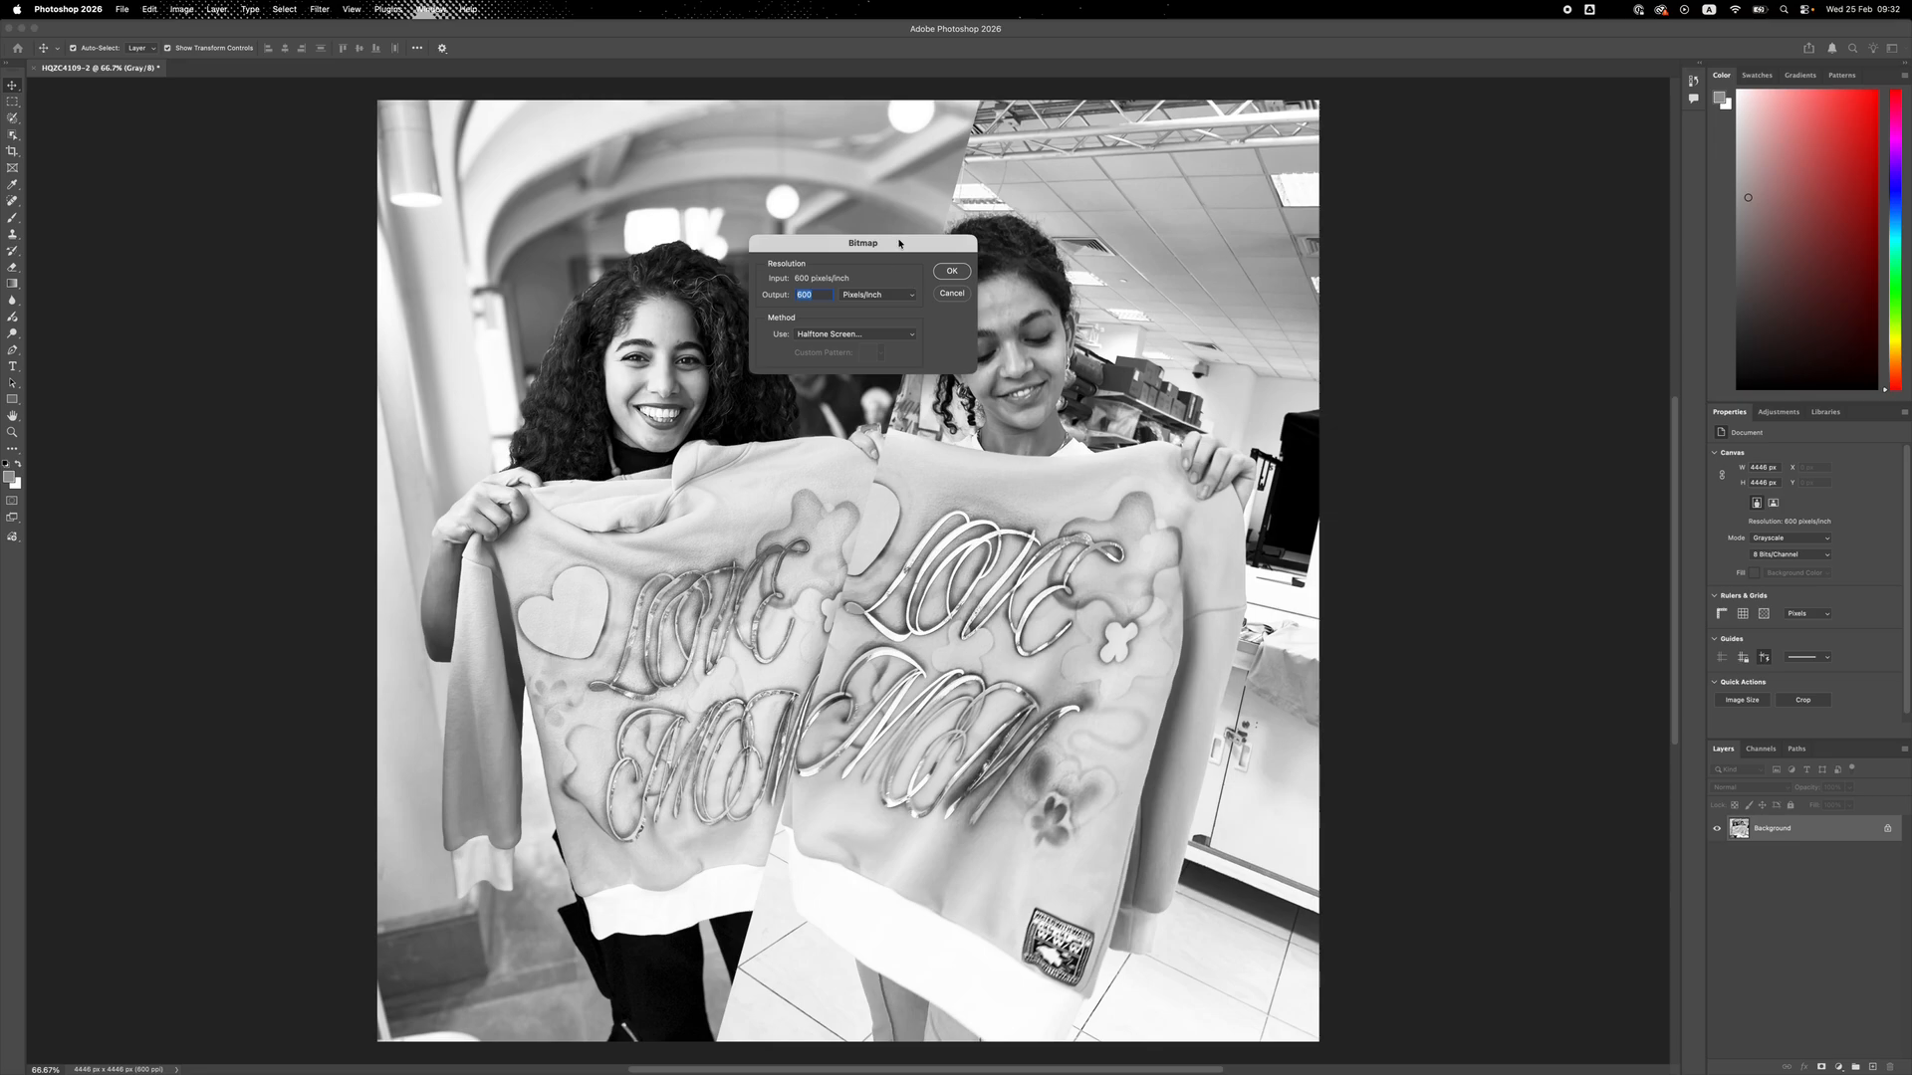
{"action": "left_click_drag", "start_coordinate": [899, 244], "coordinate": [908, 275]}
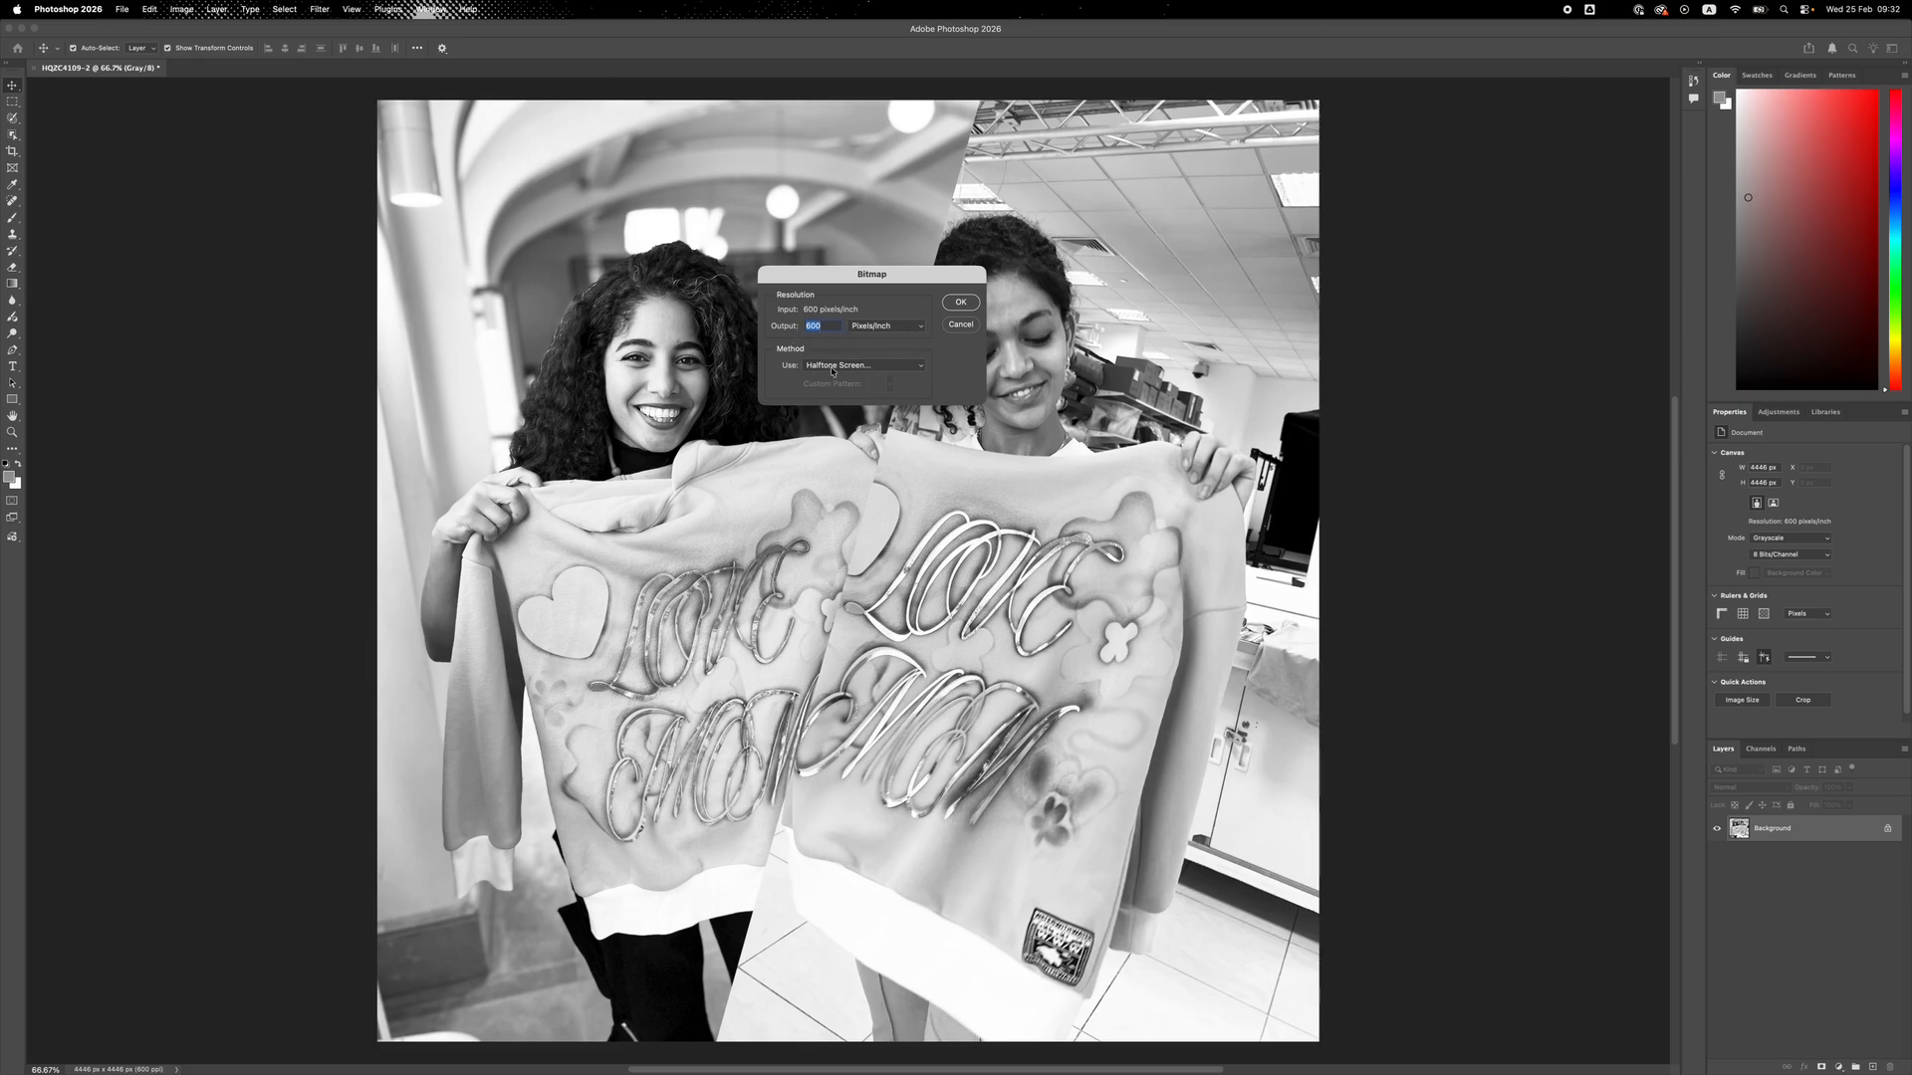
{"action": "left_click", "coordinate": [910, 374]}
{"action": "left_click", "coordinate": [830, 366]}
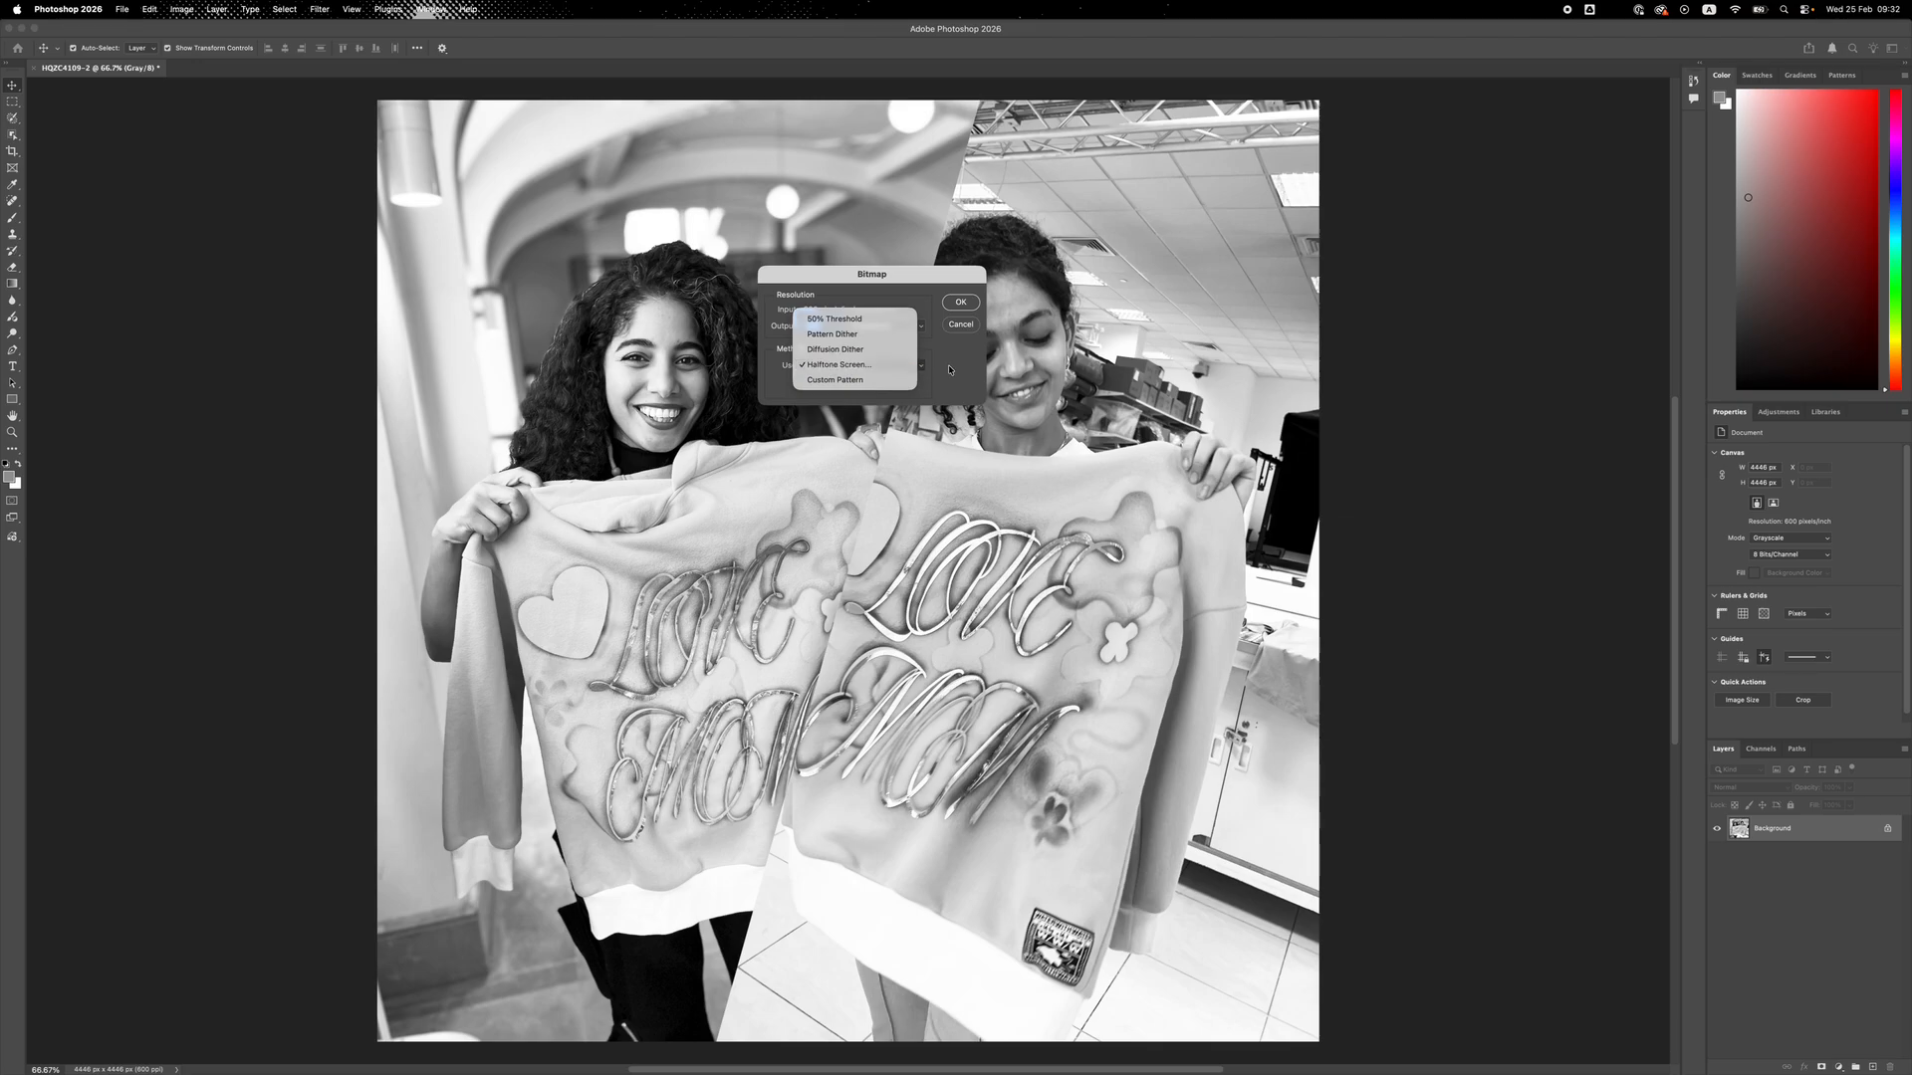
{"action": "left_click", "coordinate": [959, 303]}
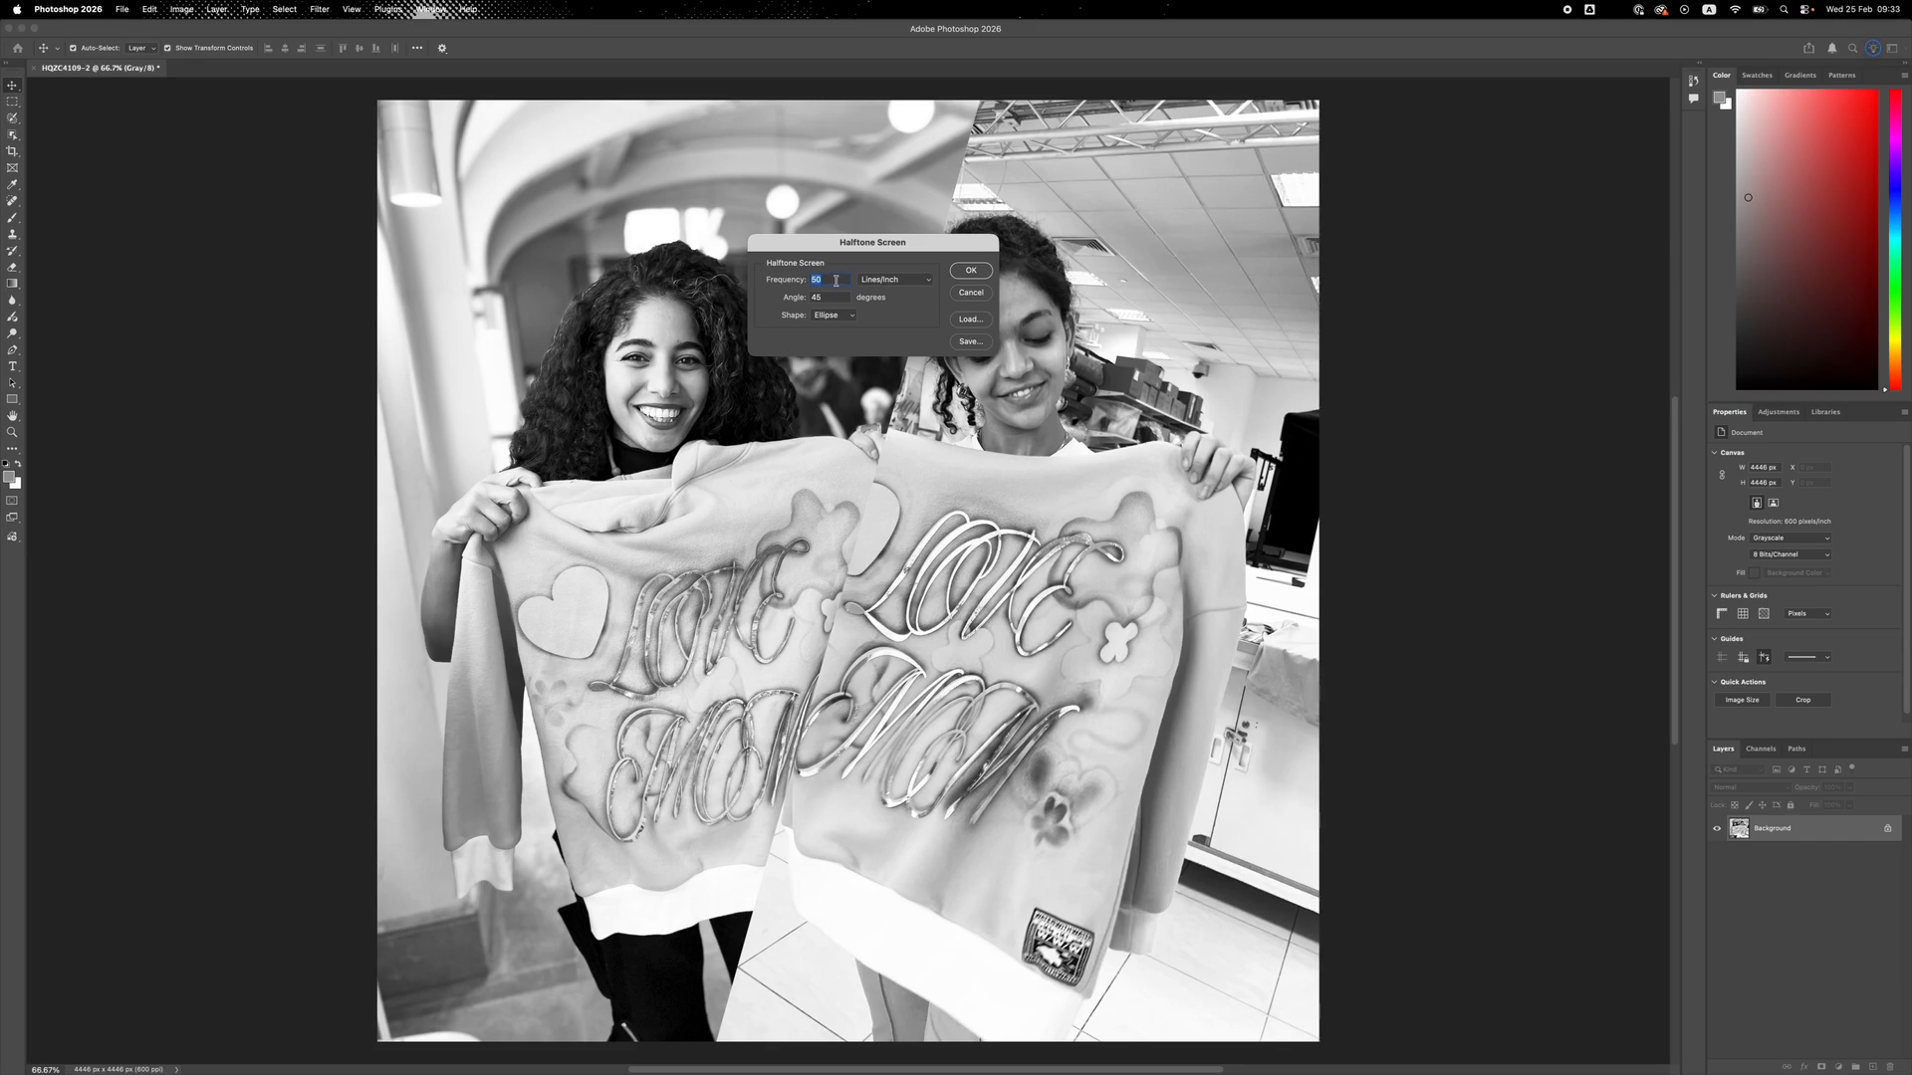
Apply the halftone screen with a lower frequency in lines/inch, a 45-degree angle and the Ellipse shape
{"action": "left_click_drag", "start_coordinate": [834, 279], "coordinate": [804, 279]}
{"action": "type", "text": "3"}
{"action": "left_click", "coordinate": [812, 316]}
{"action": "left_click", "coordinate": [824, 314]}
{"action": "left_click", "coordinate": [984, 271]}
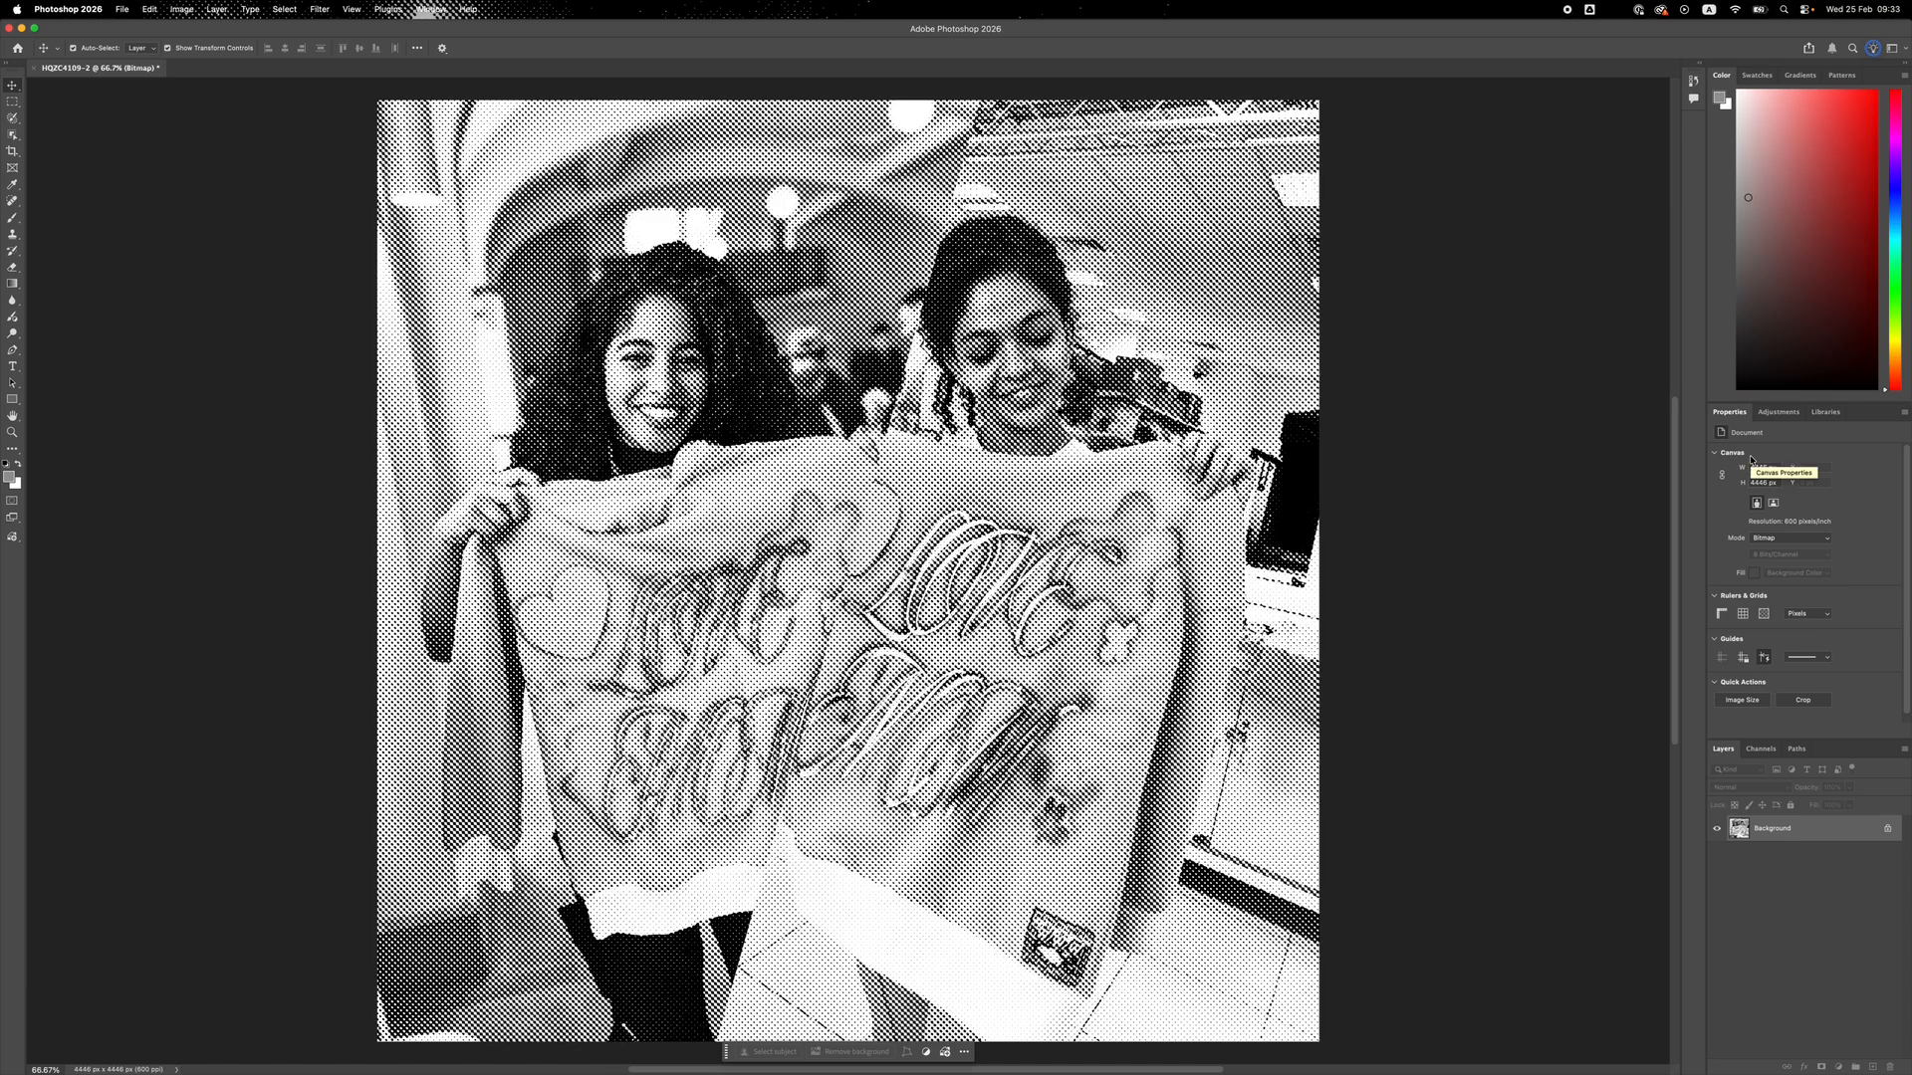
Examine the coarse halftone dot pattern both close up and from a distance
{"action": "key", "text": "super+minus"}
{"action": "key", "text": "super+minus"}
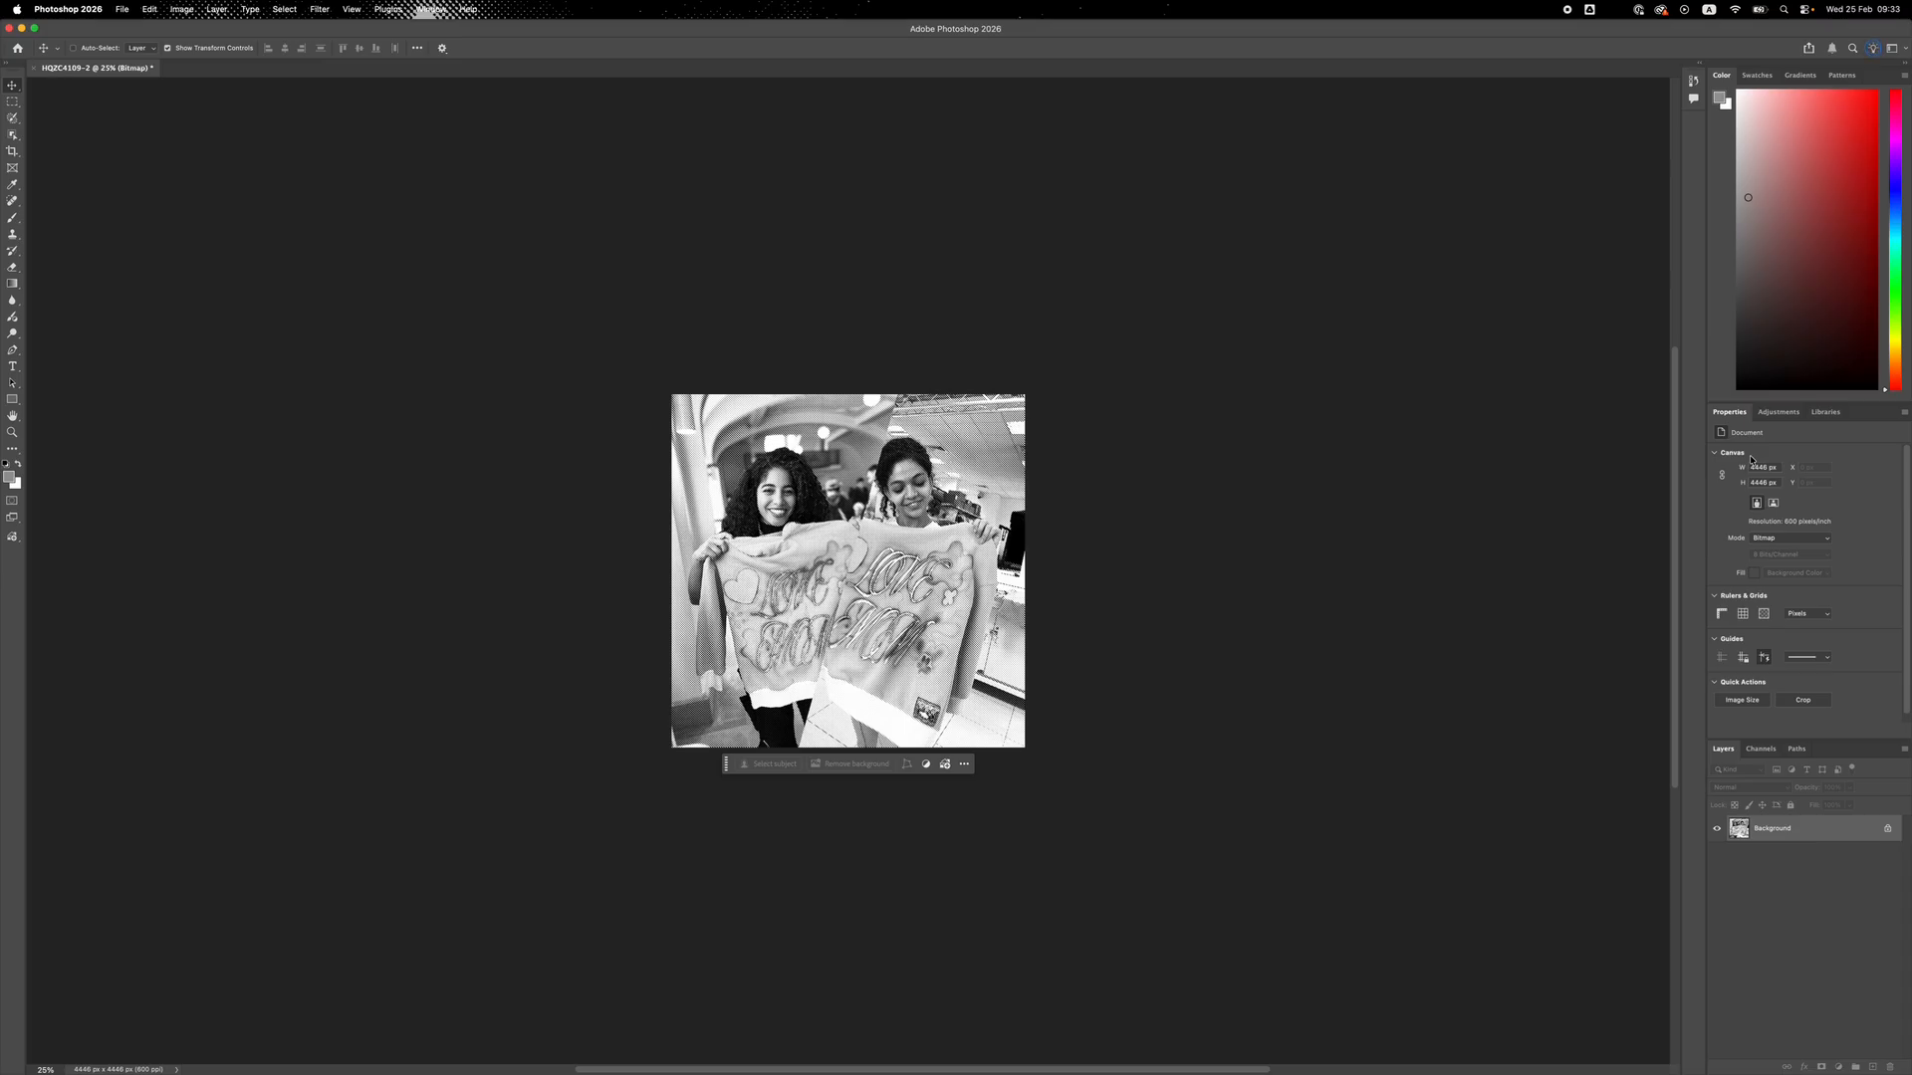
{"action": "key", "text": "super+plus"}
{"action": "key", "text": "super+plus"}
{"action": "key", "text": "super+plus"}
{"action": "key", "text": "super+plus"}
{"action": "key", "text": "super+plus"}
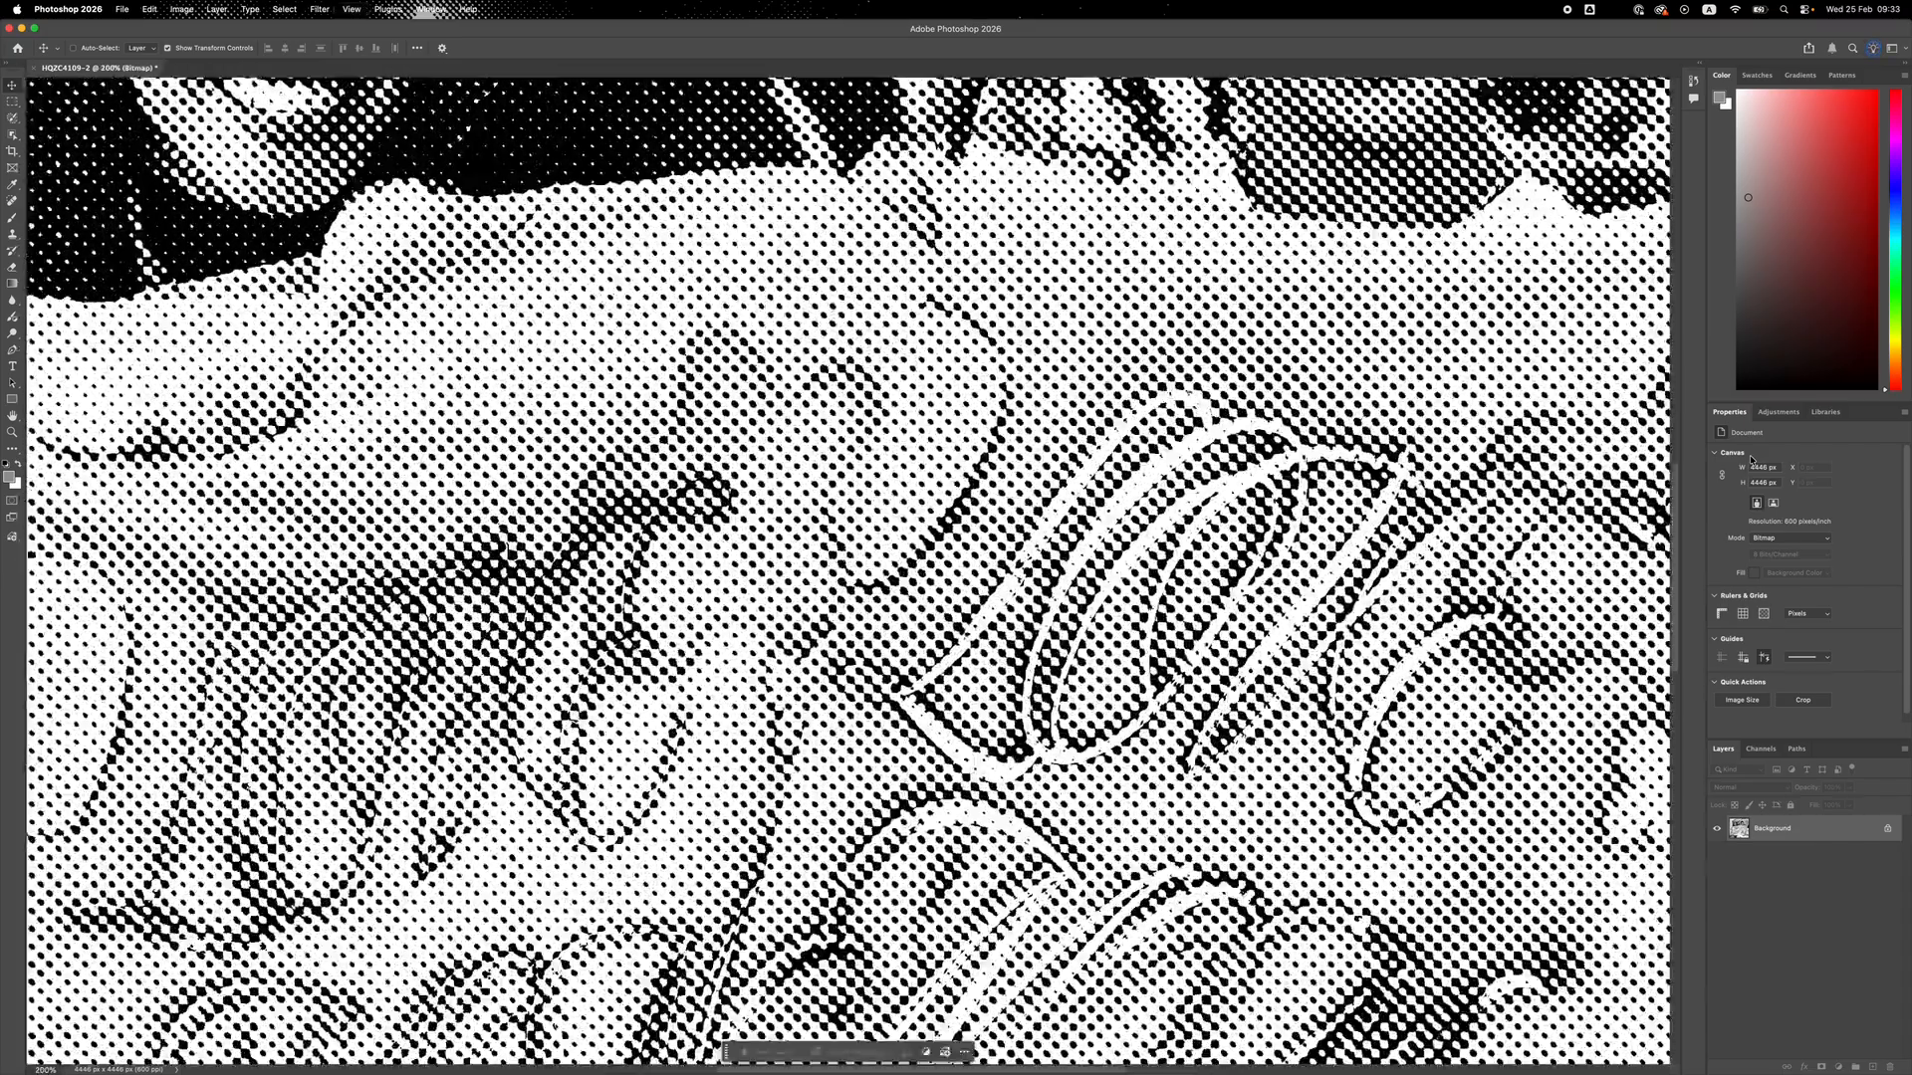
{"action": "key", "text": "super+minus"}
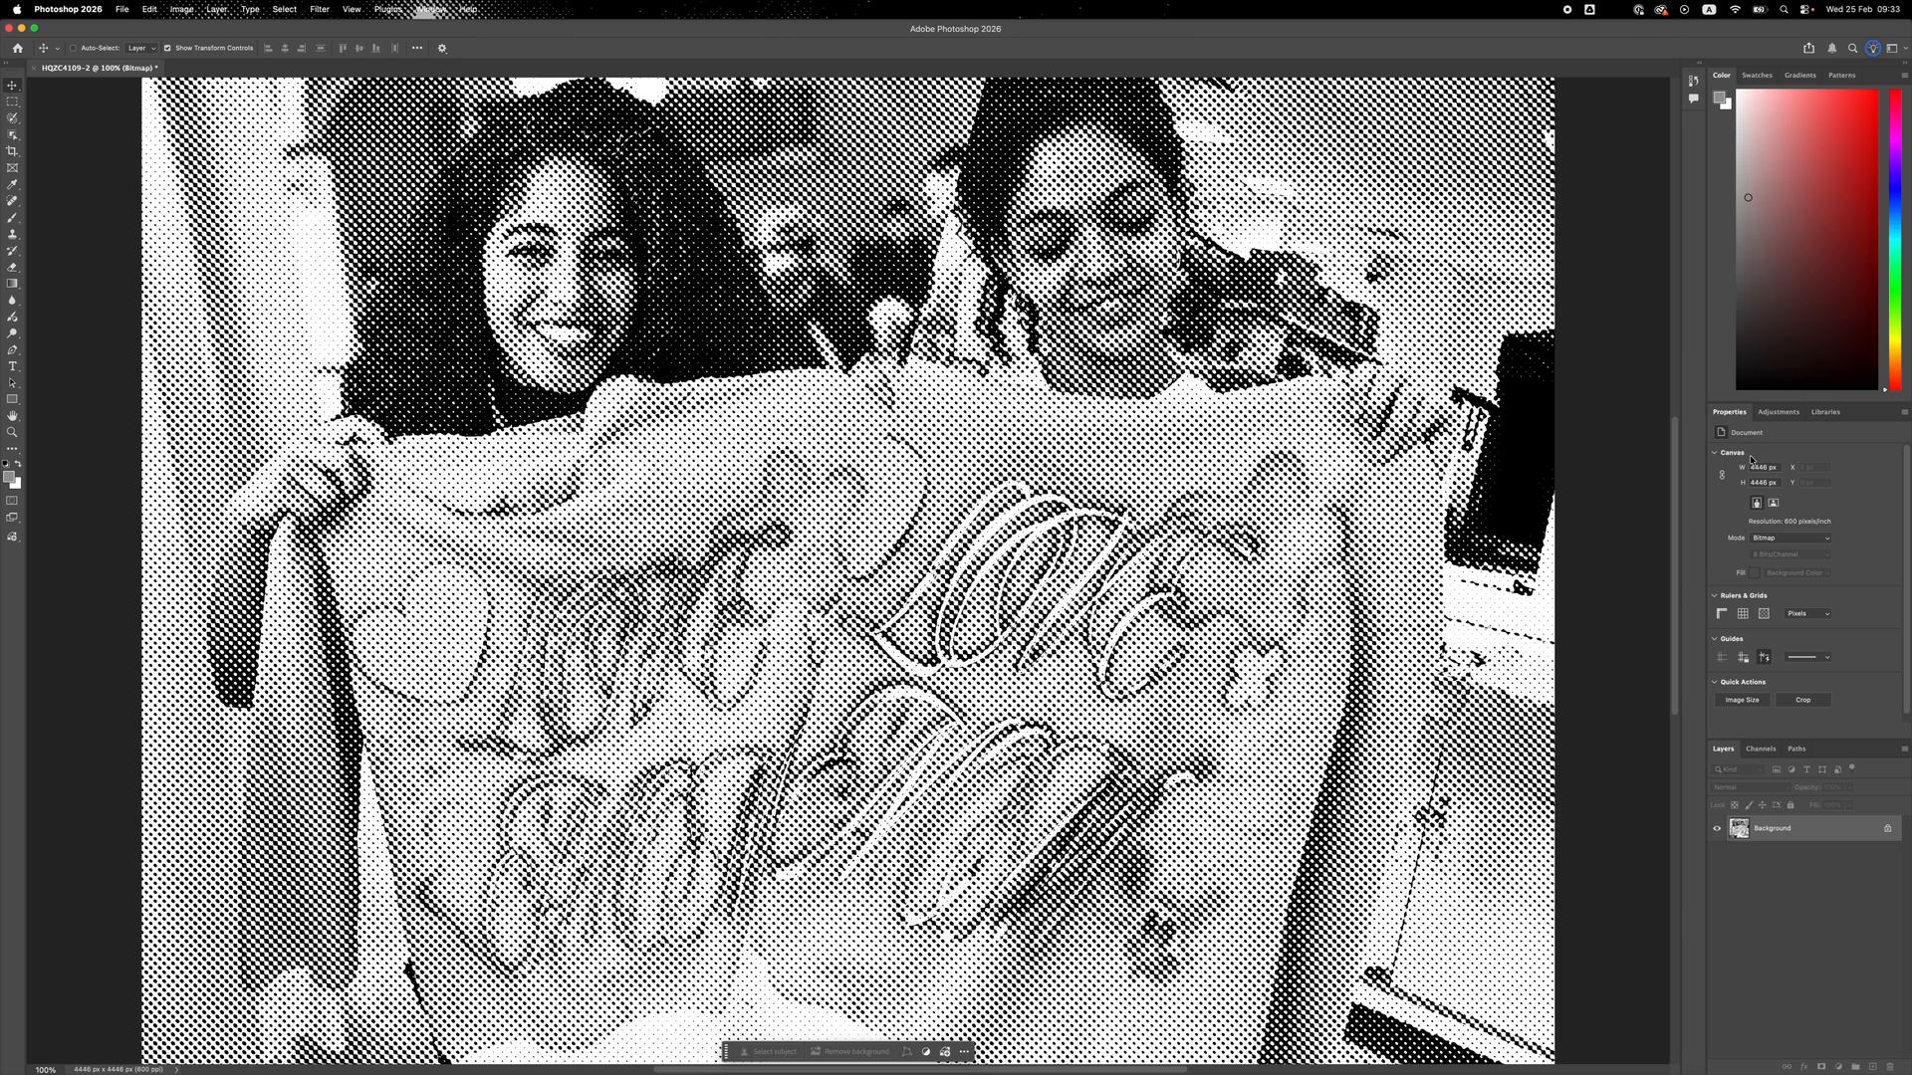
{"action": "key", "text": "super+minus"}
{"action": "key", "text": "super+minus"}
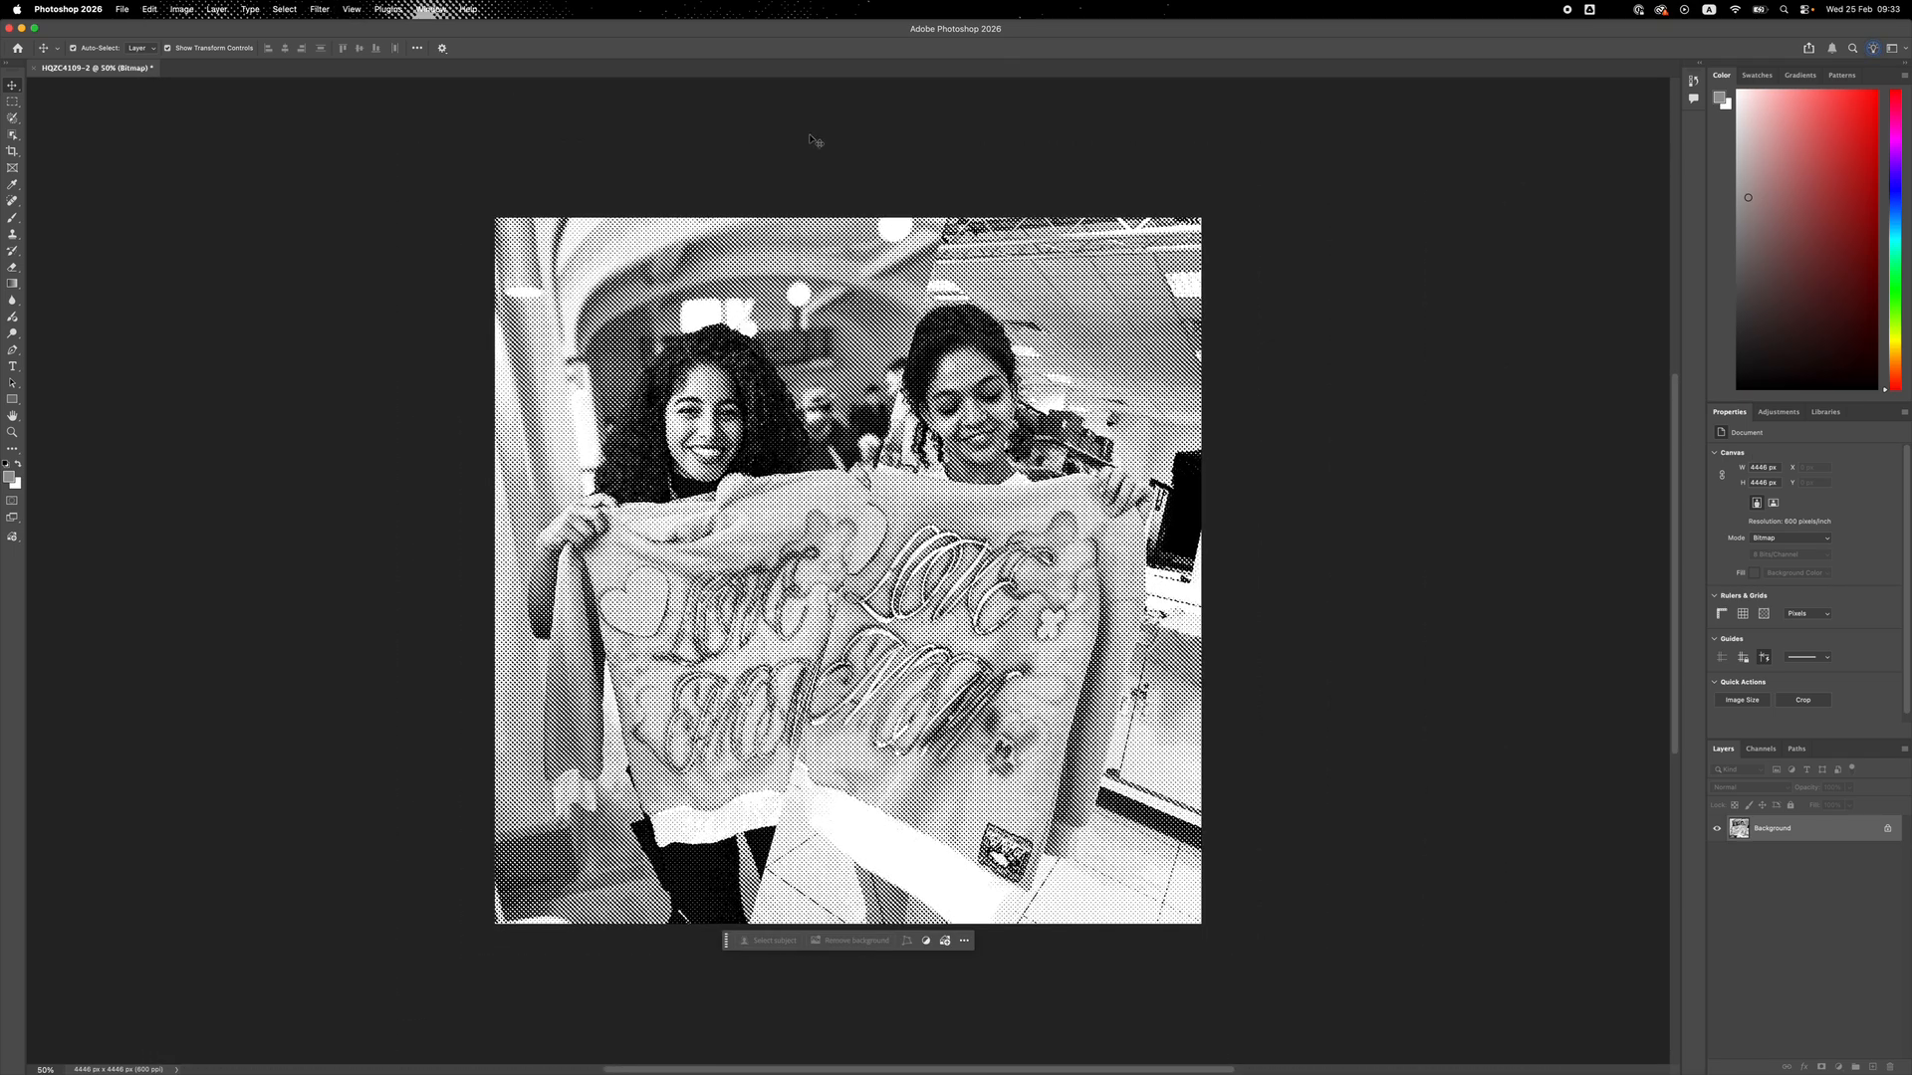
Undo the bitmap conversion and redo it at 600 pixels/inch with a 50 lines/inch, 45-degree Ellipse halftone screen
{"action": "key", "text": "super+z"}
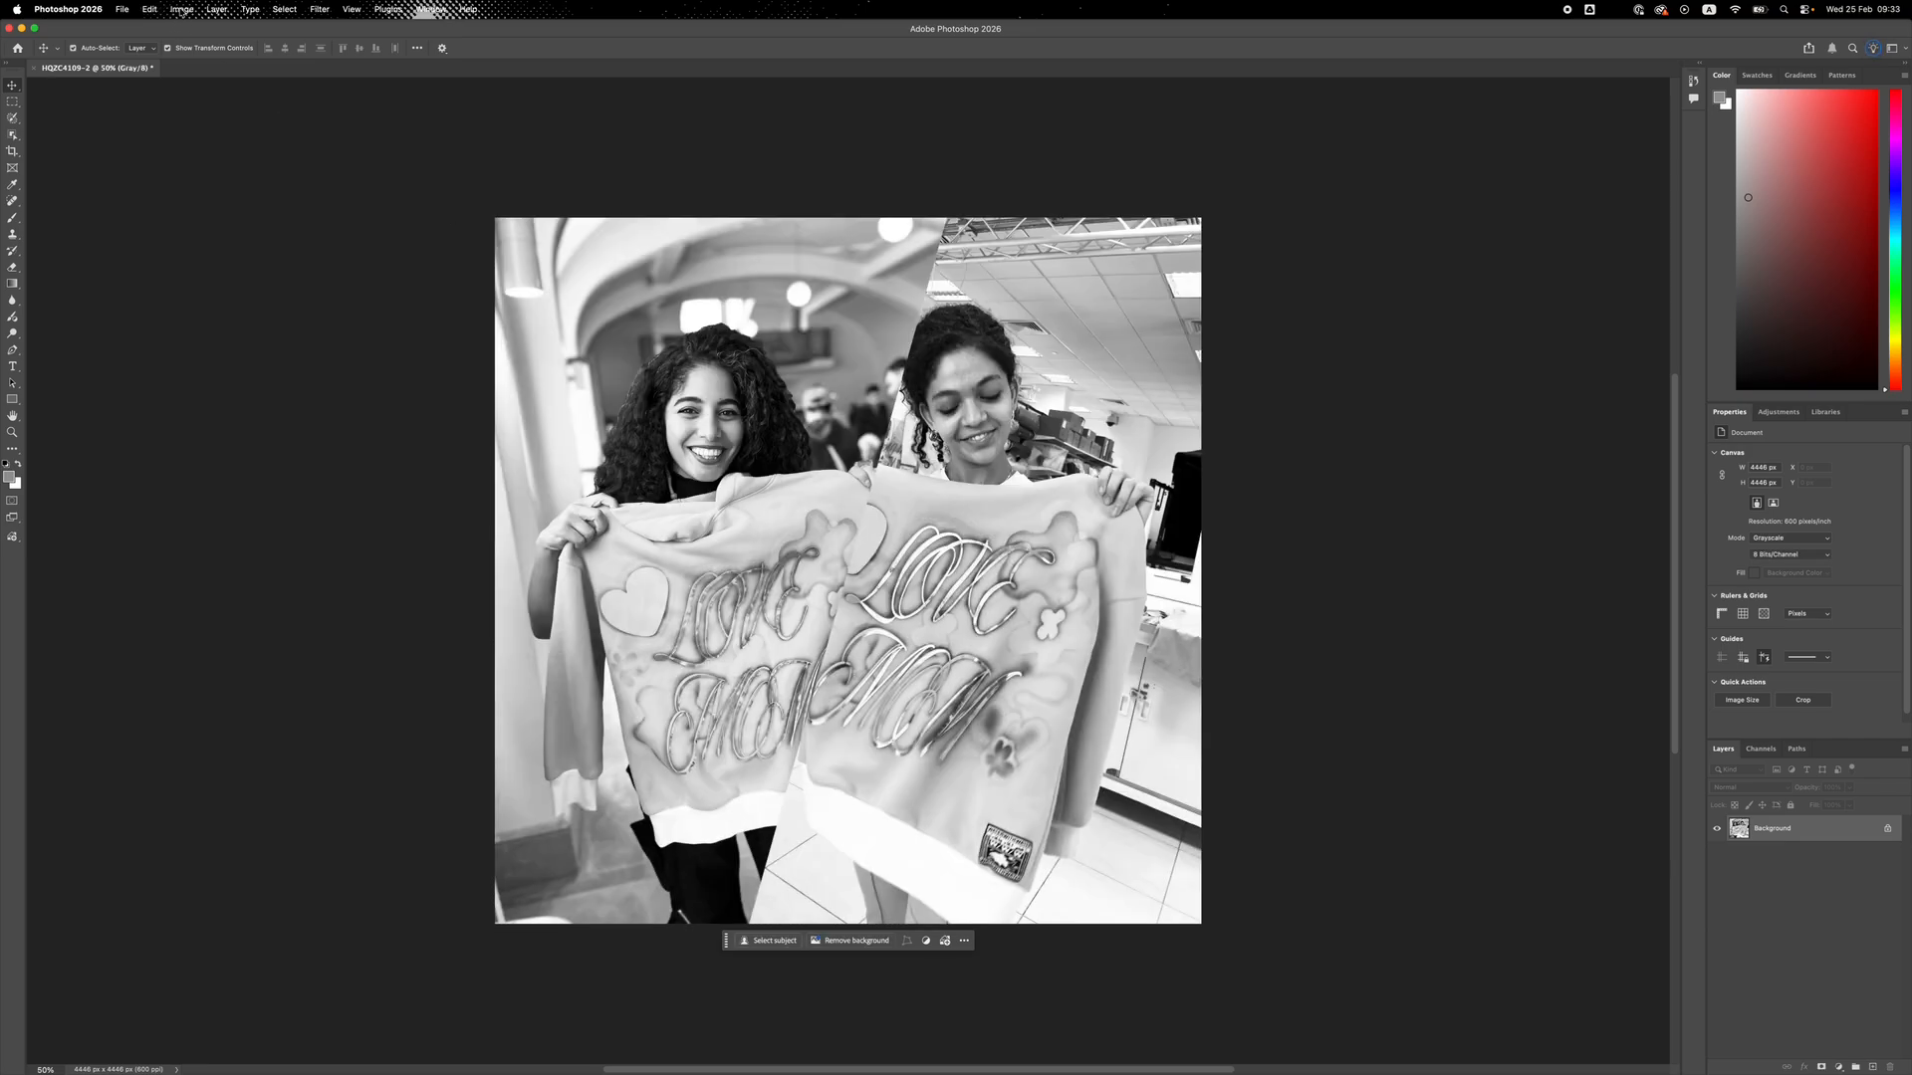
{"action": "left_click", "coordinate": [180, 10]}
{"action": "mouse_move", "coordinate": [194, 35]}
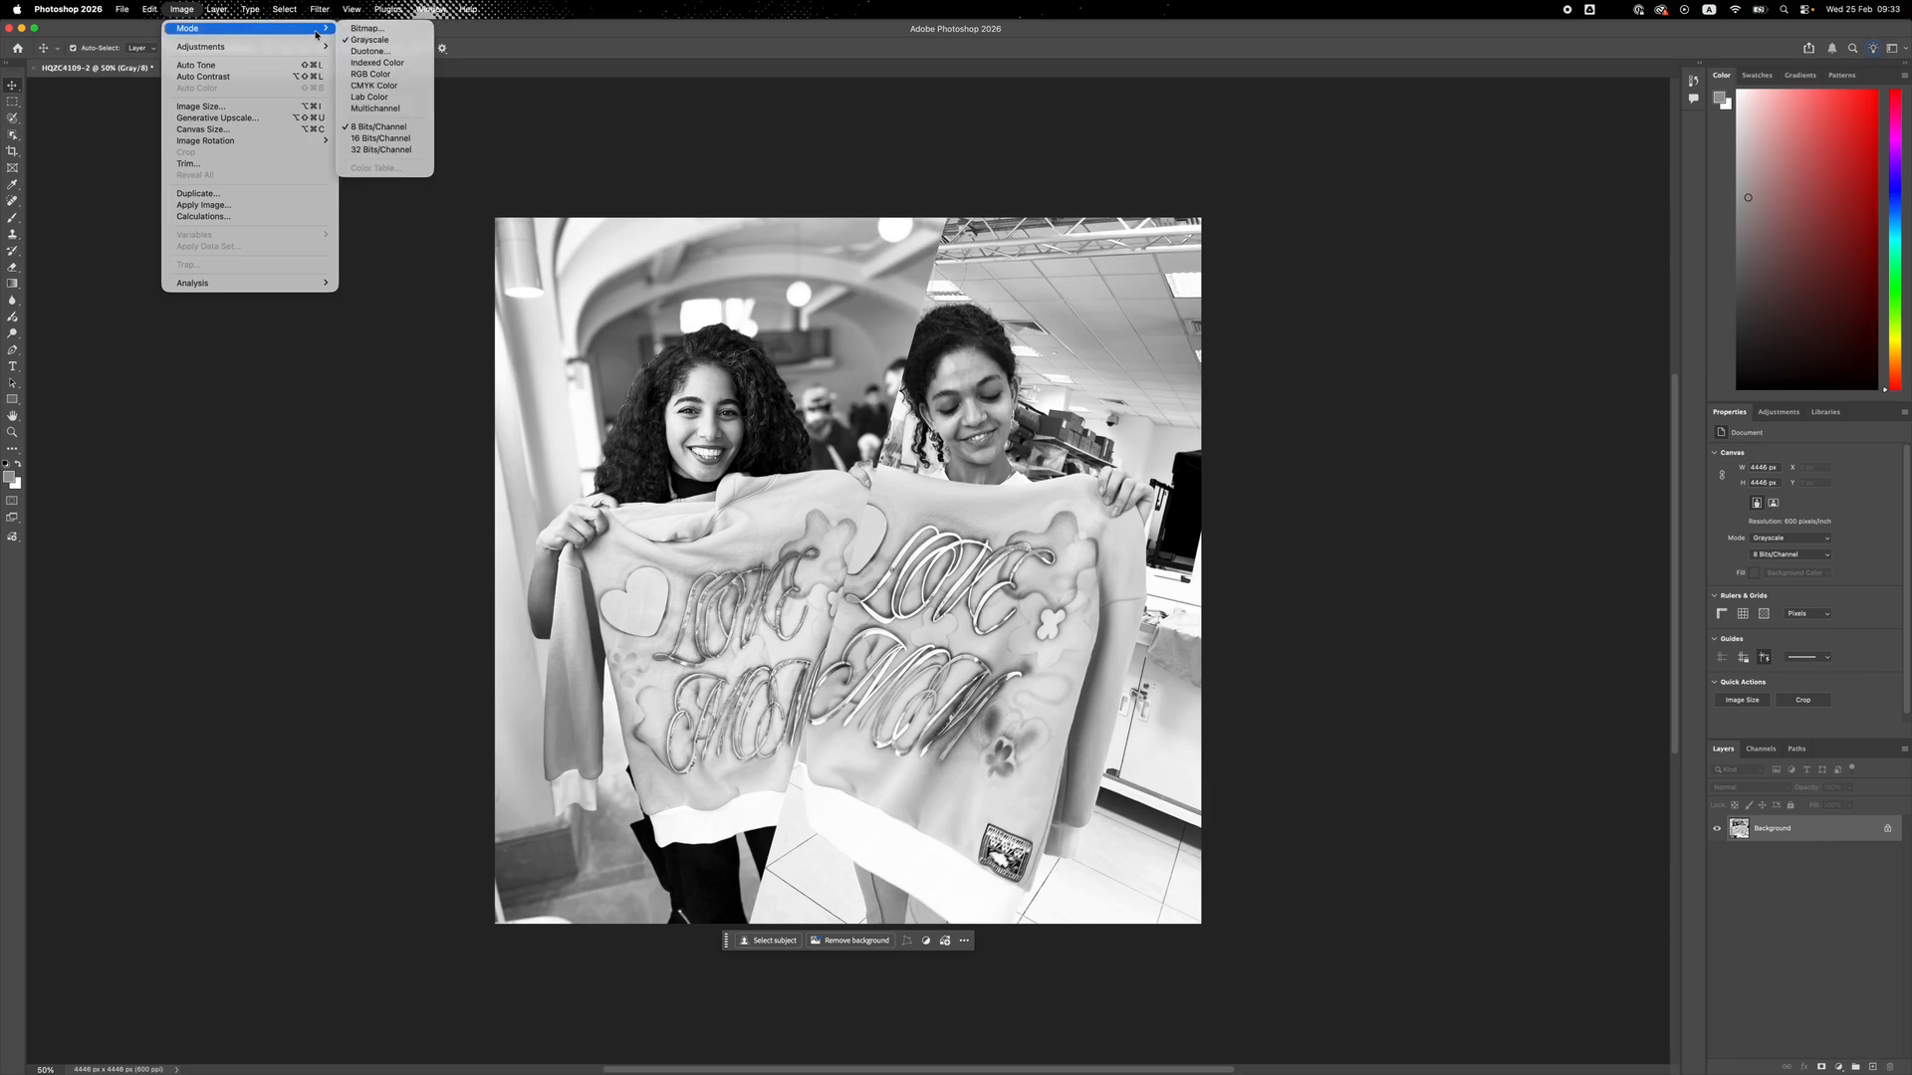
{"action": "left_click", "coordinate": [367, 28]}
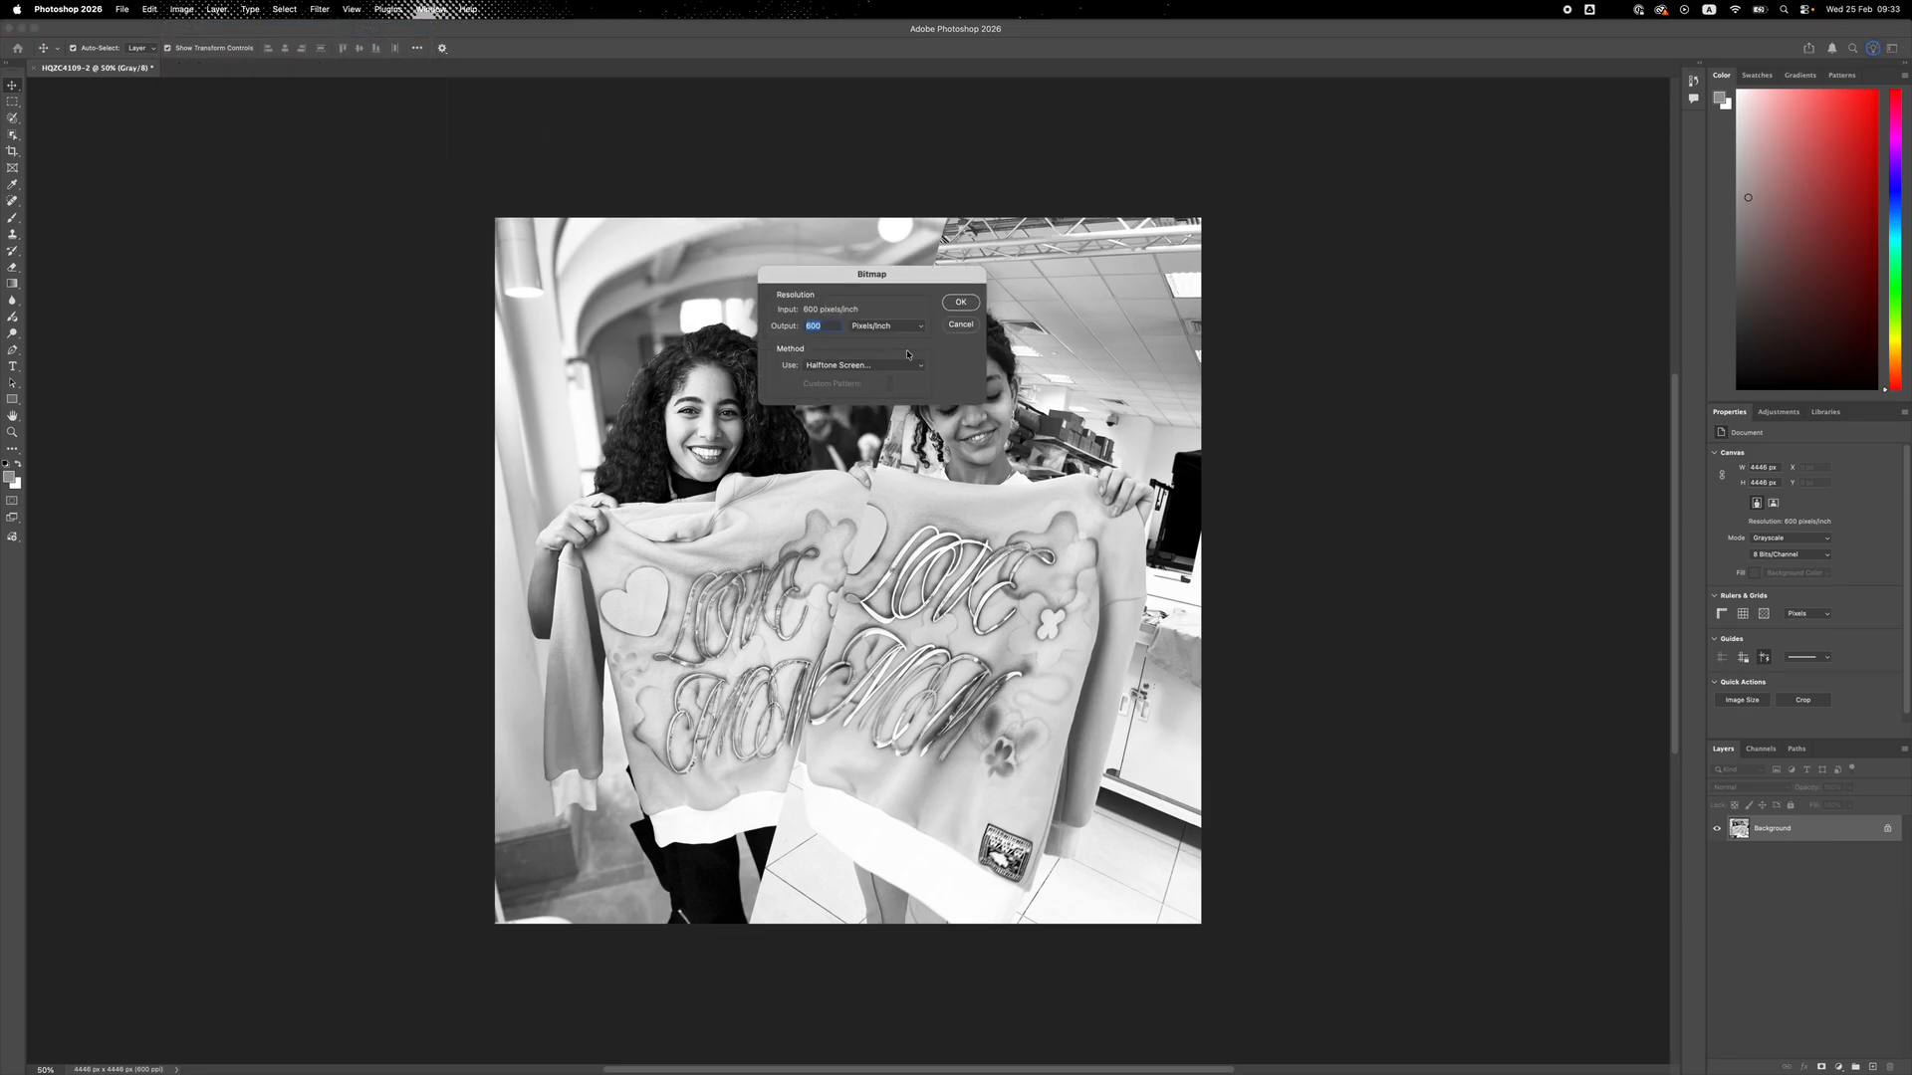
{"action": "left_click", "coordinate": [945, 305]}
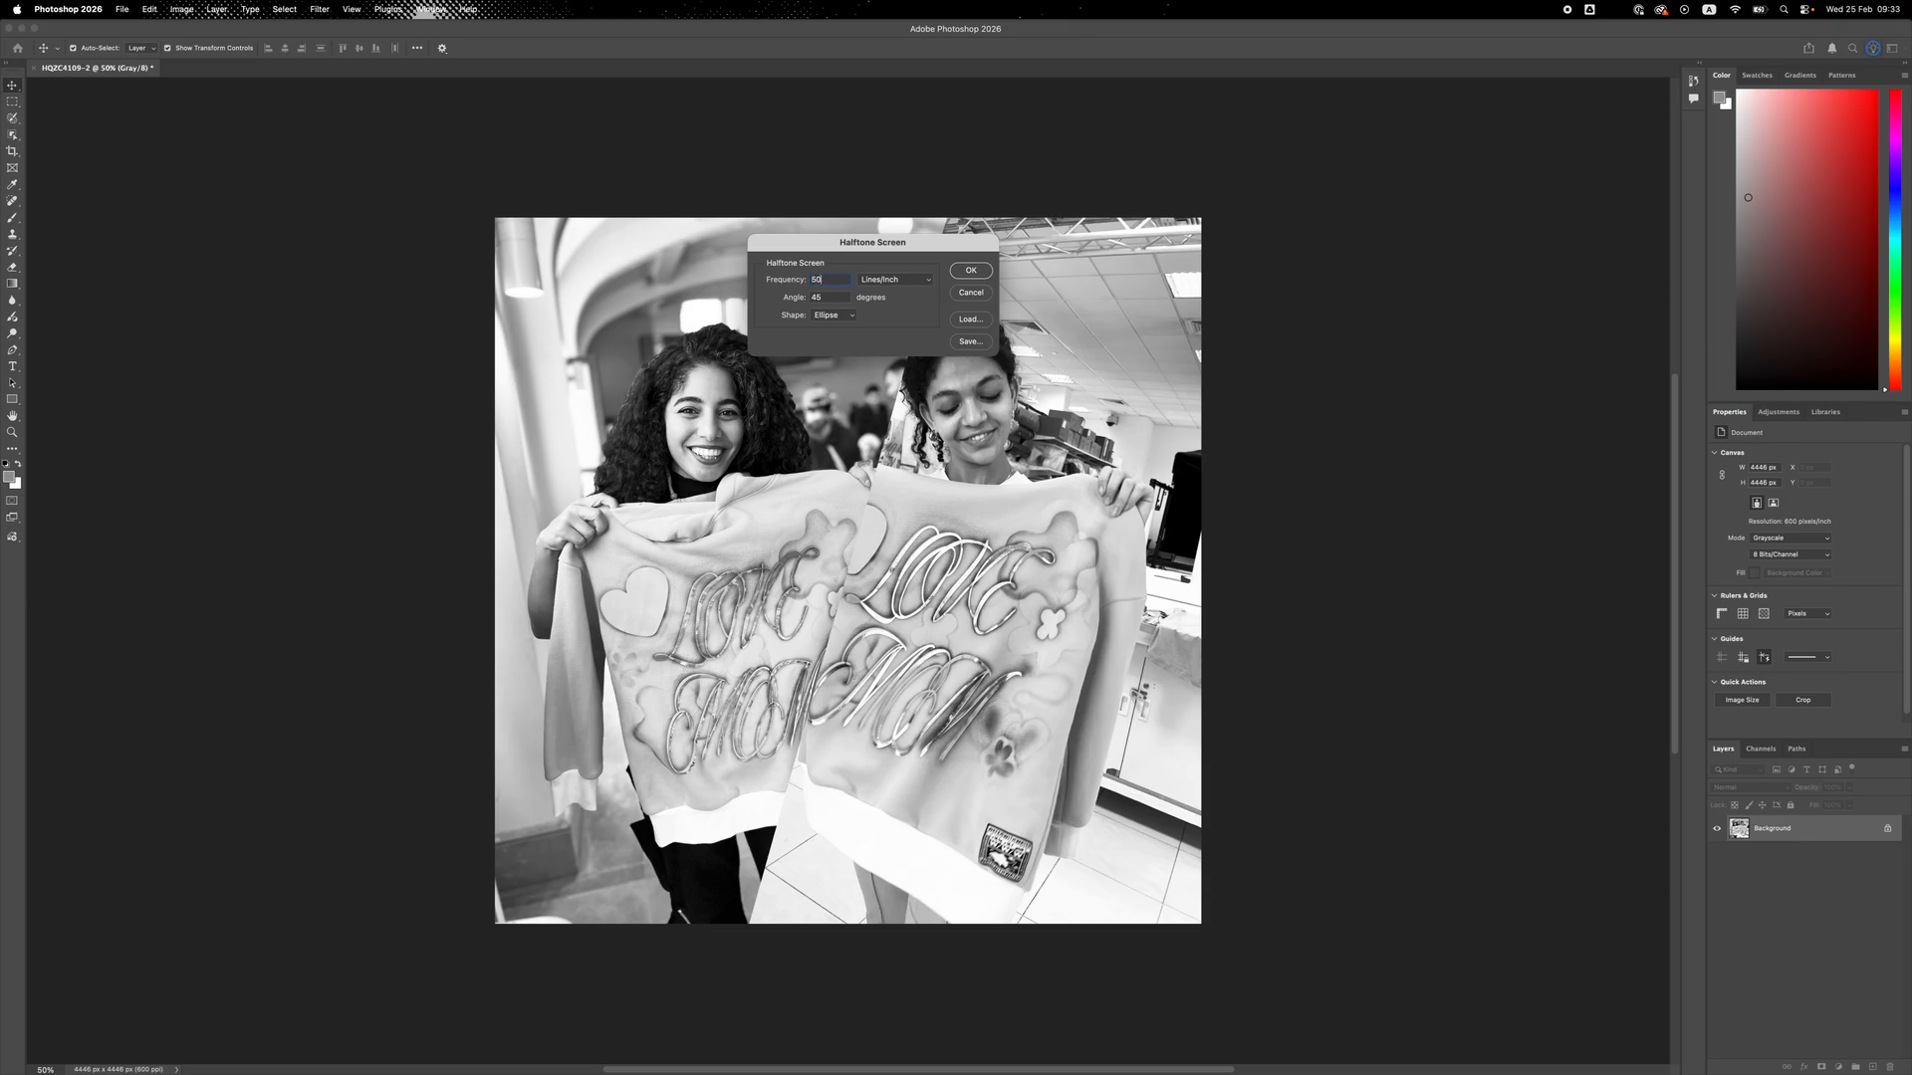
{"action": "left_click", "coordinate": [971, 272]}
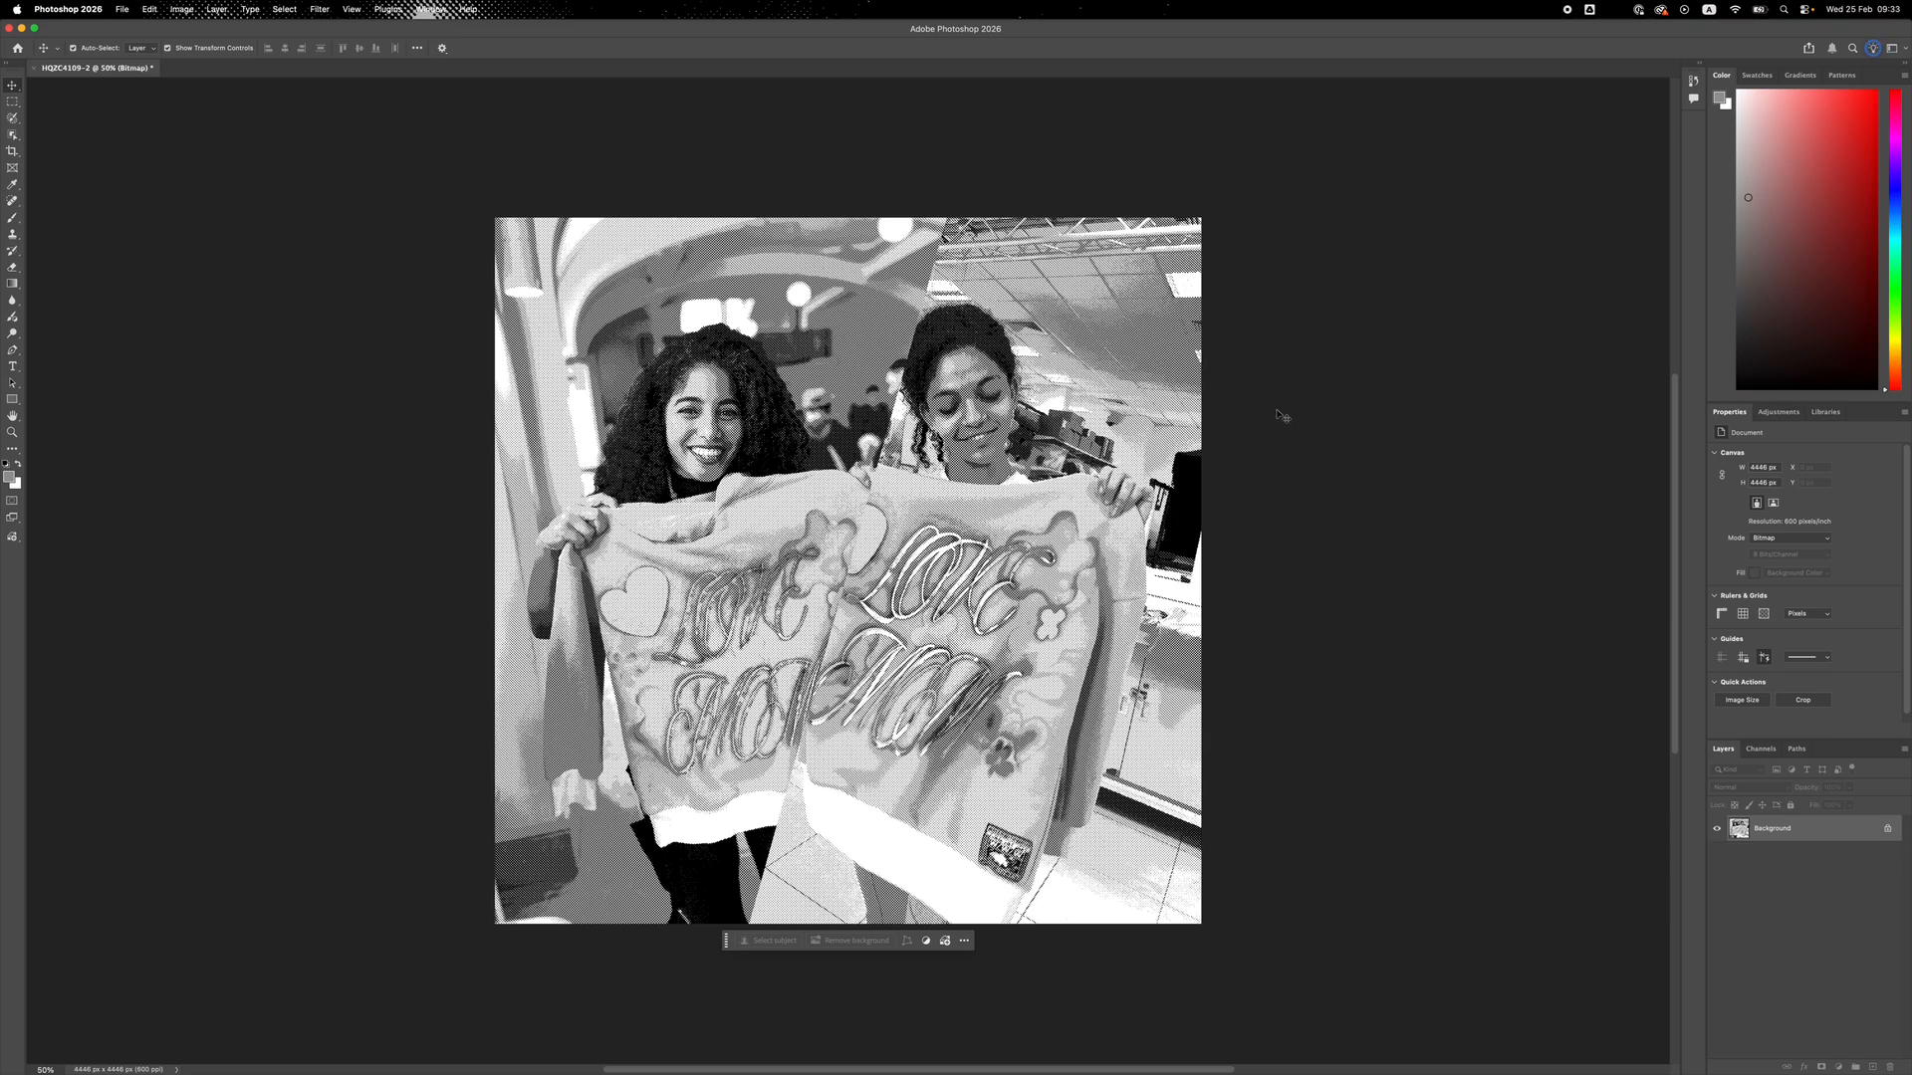
Examine the finer 50 lines/inch halftone pattern from a small overview and at 100% magnification
{"action": "key", "text": "super+minus"}
{"action": "key", "text": "super+minus"}
{"action": "key", "text": "super+minus"}
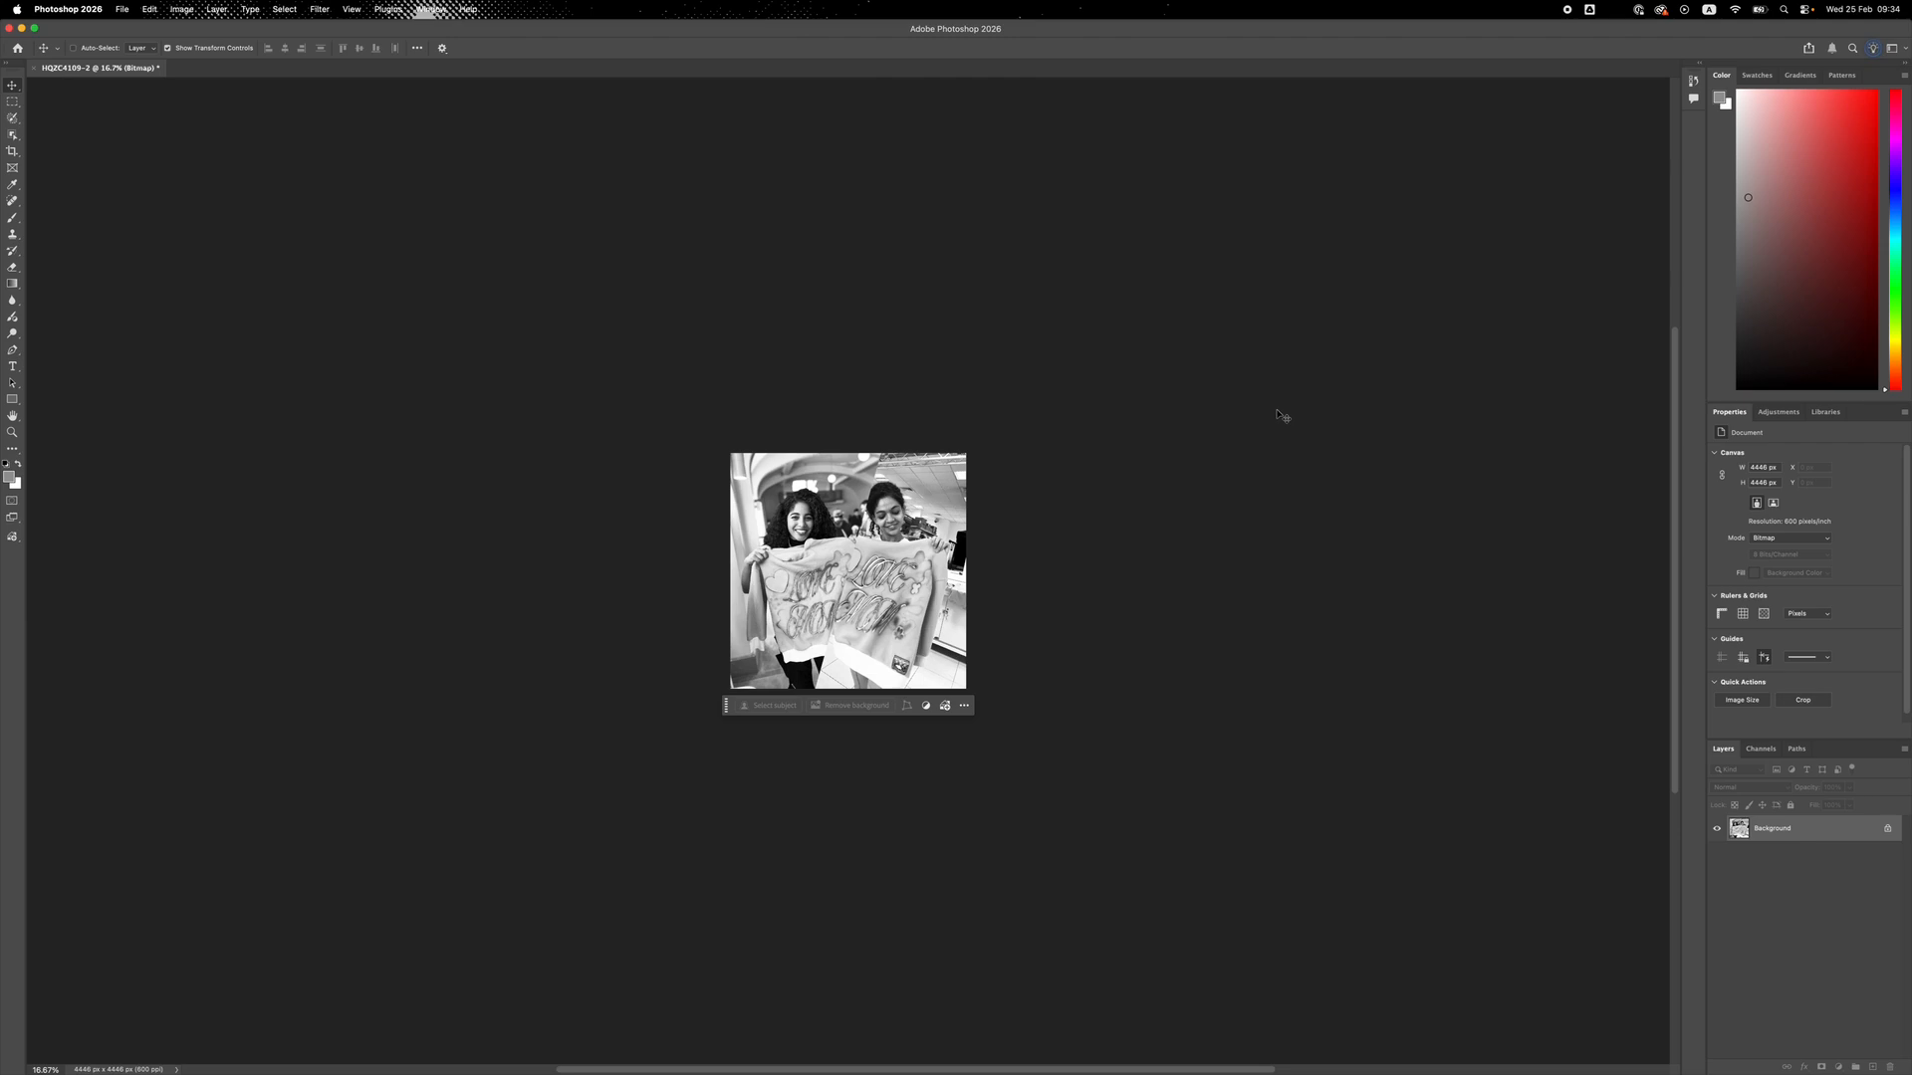
{"action": "key", "text": "super+plus"}
{"action": "key", "text": "super+plus"}
{"action": "key", "text": "super+plus"}
{"action": "key", "text": "super+plus"}
{"action": "key", "text": "super+plus"}
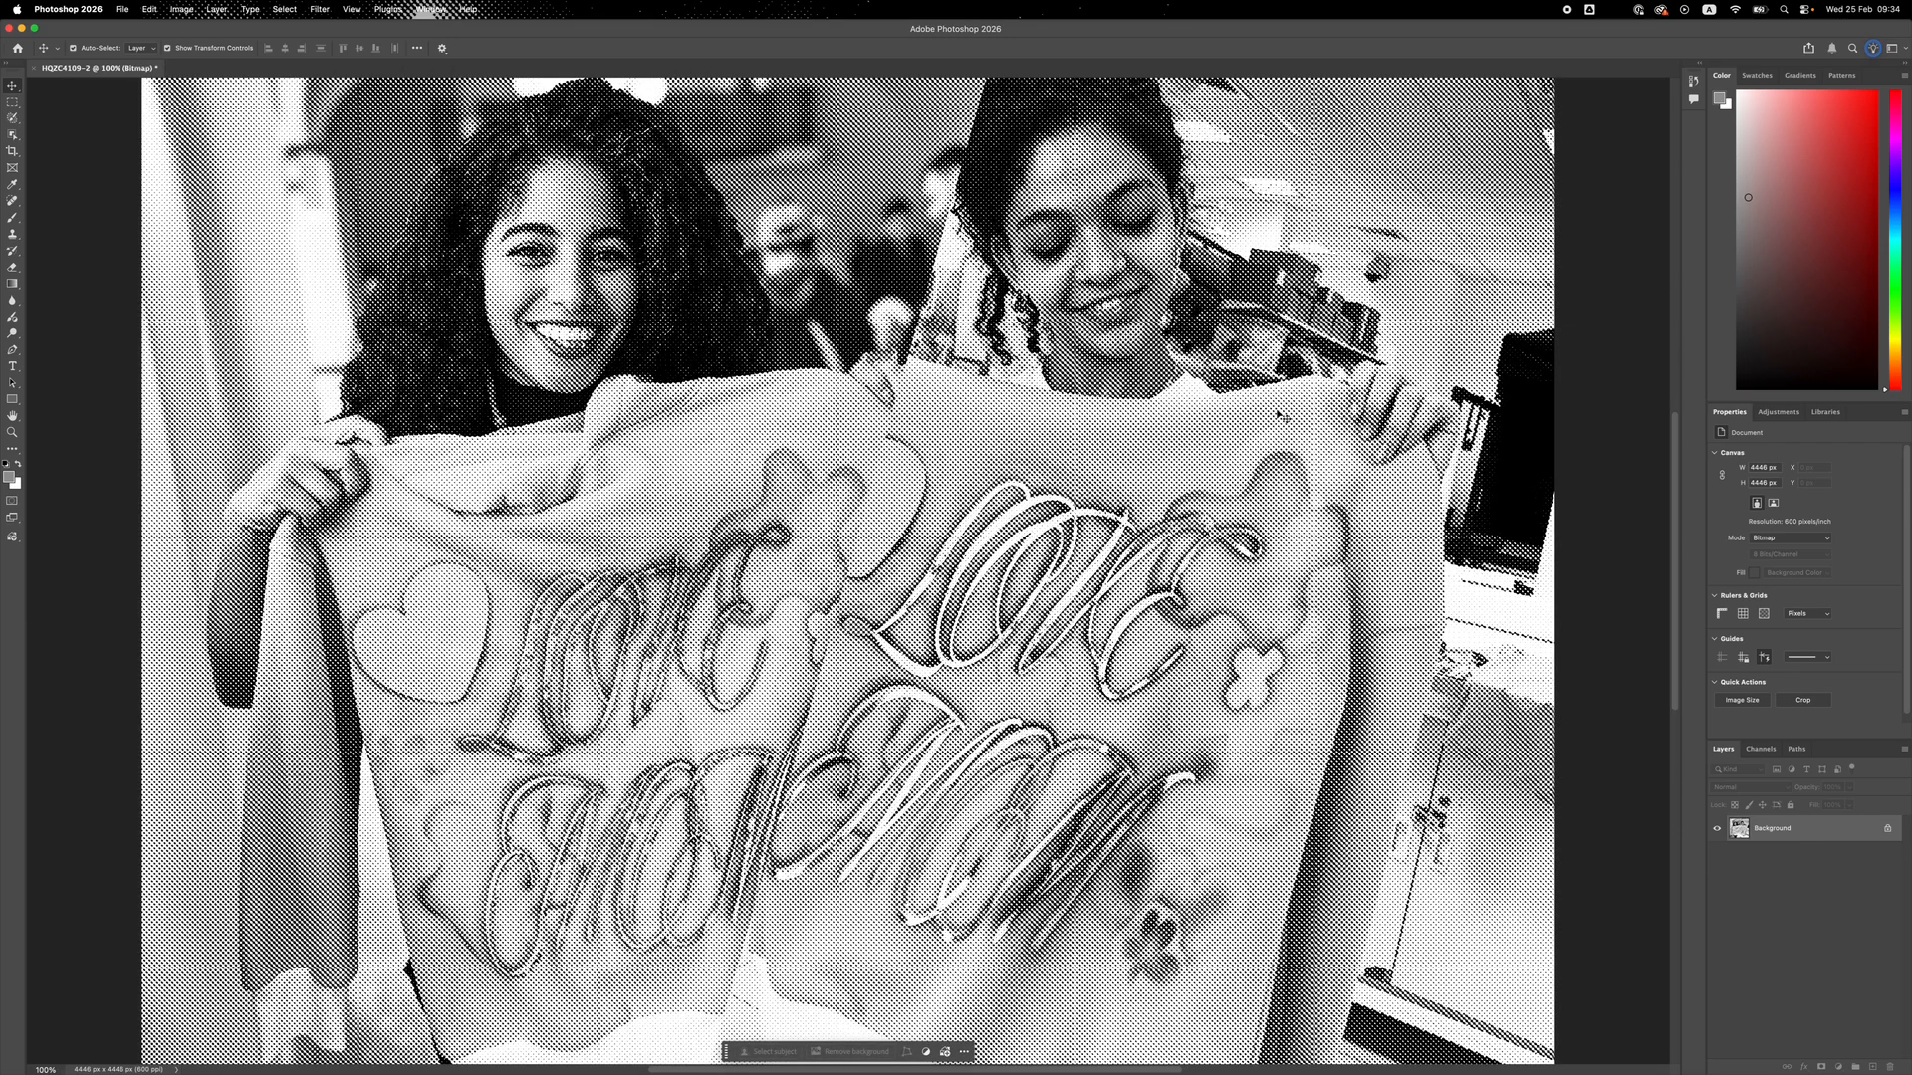
Inspect the halftone dots across the faces, background and sweatshirt lettering, and view the whole image at 50% magnification
{"action": "scroll", "coordinate": [937, 368], "scroll_direction": "up", "scroll_amount": 5}
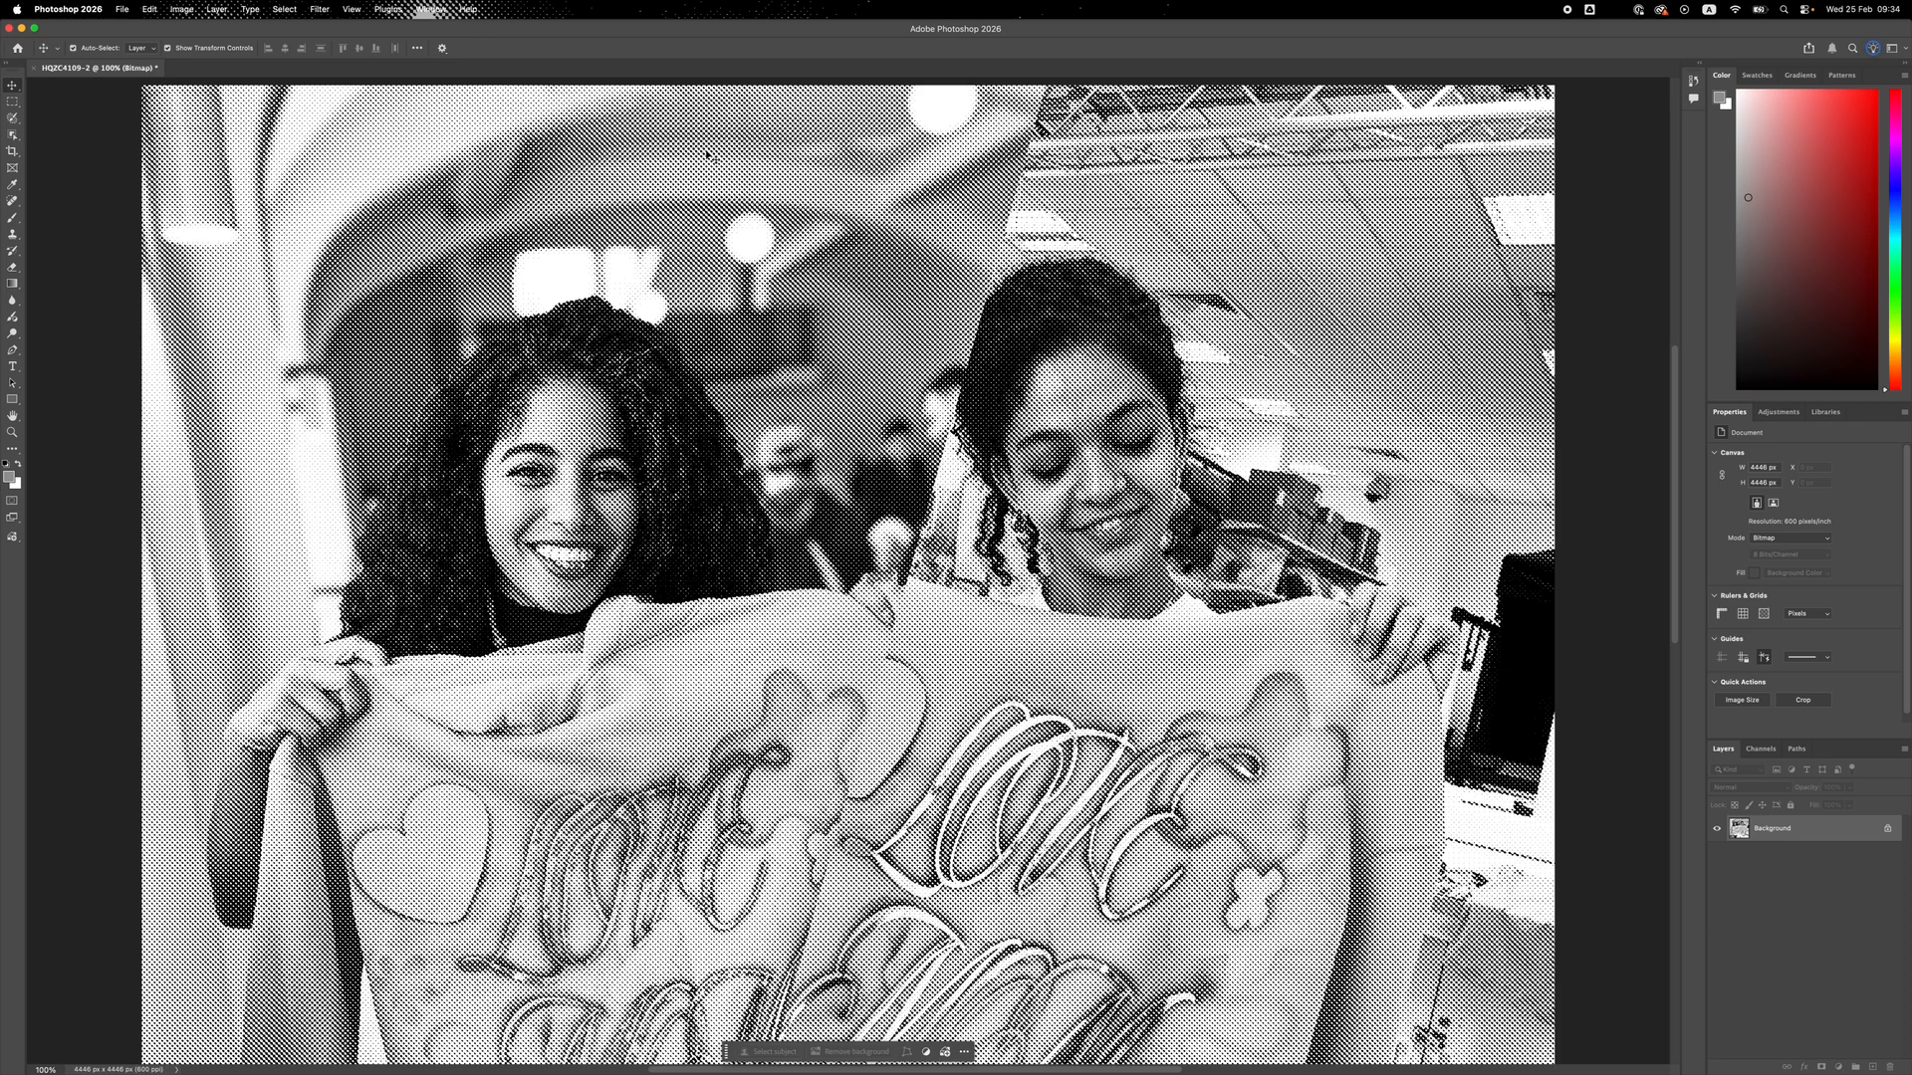
{"action": "scroll", "coordinate": [816, 232], "scroll_direction": "up", "scroll_amount": 3}
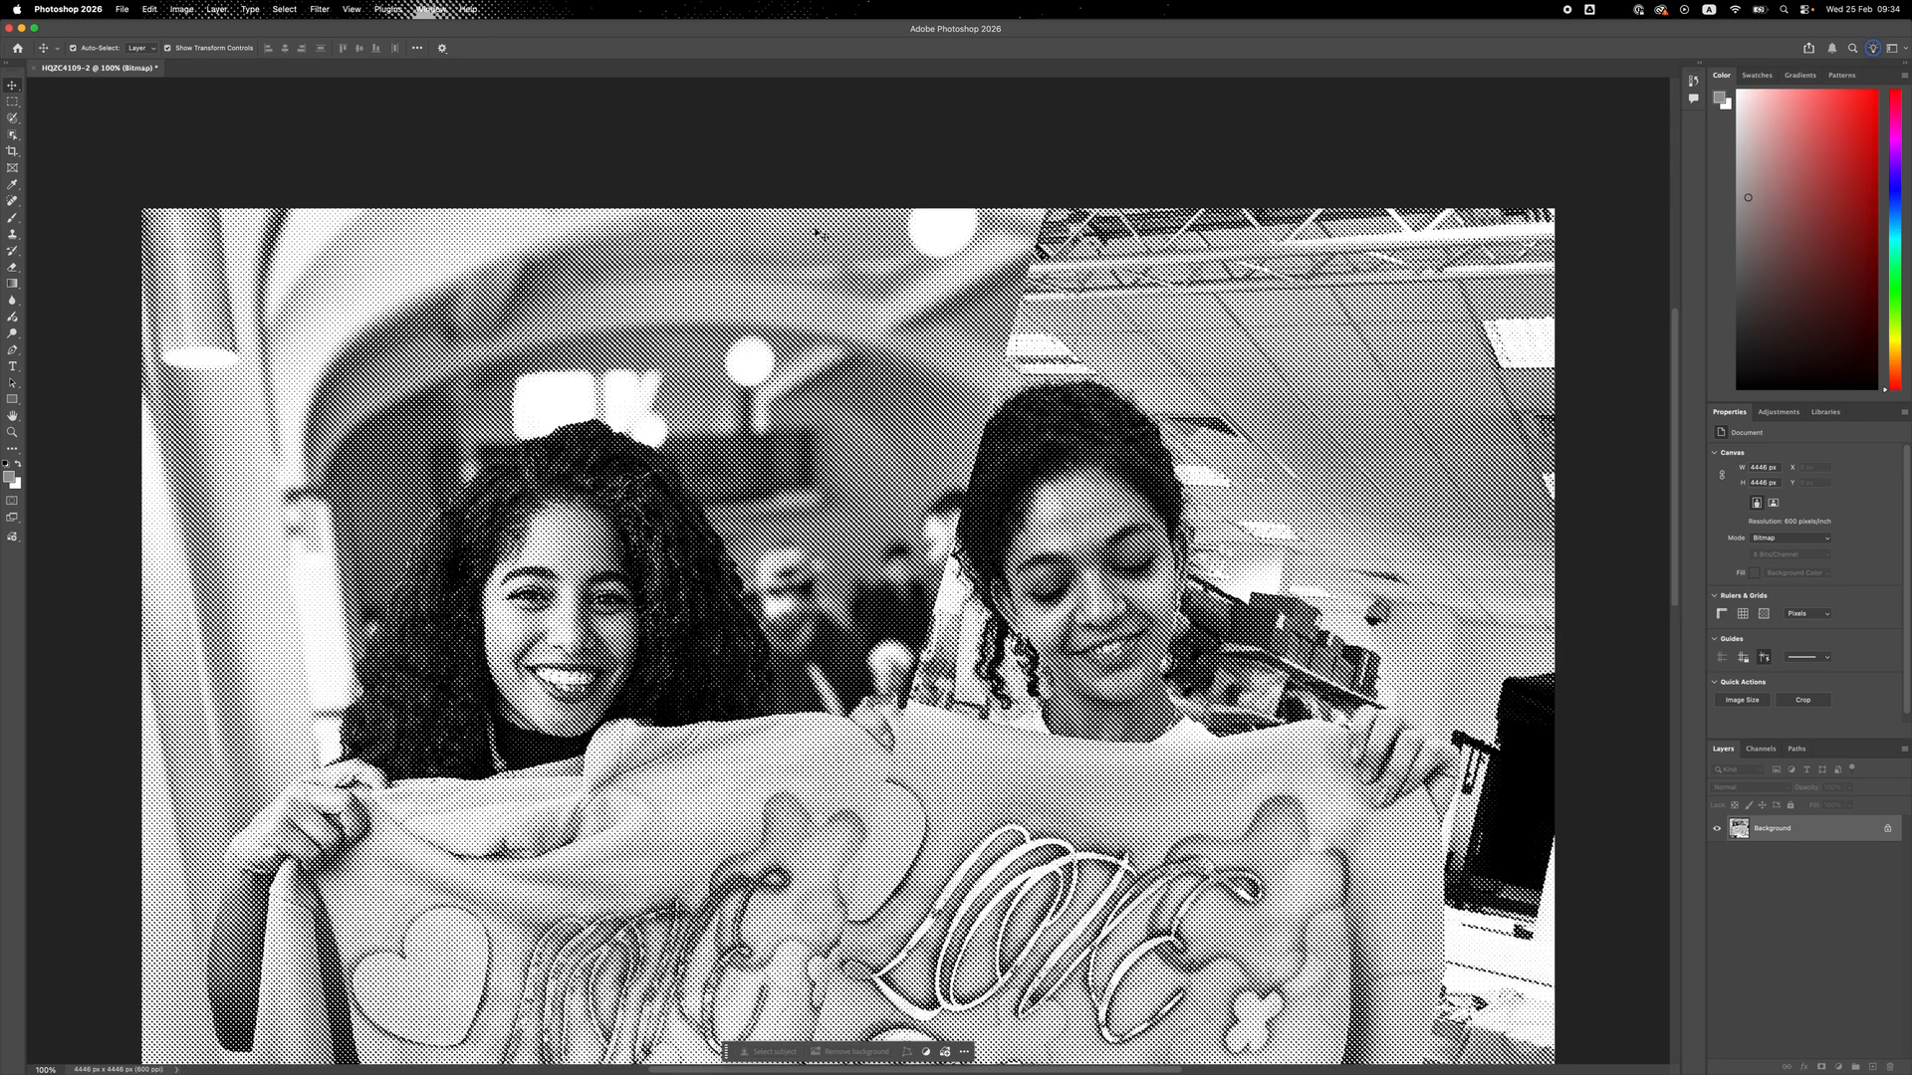
{"action": "scroll", "coordinate": [816, 232], "scroll_direction": "left", "scroll_amount": 6}
{"action": "scroll", "coordinate": [815, 232], "scroll_direction": "down", "scroll_amount": 3}
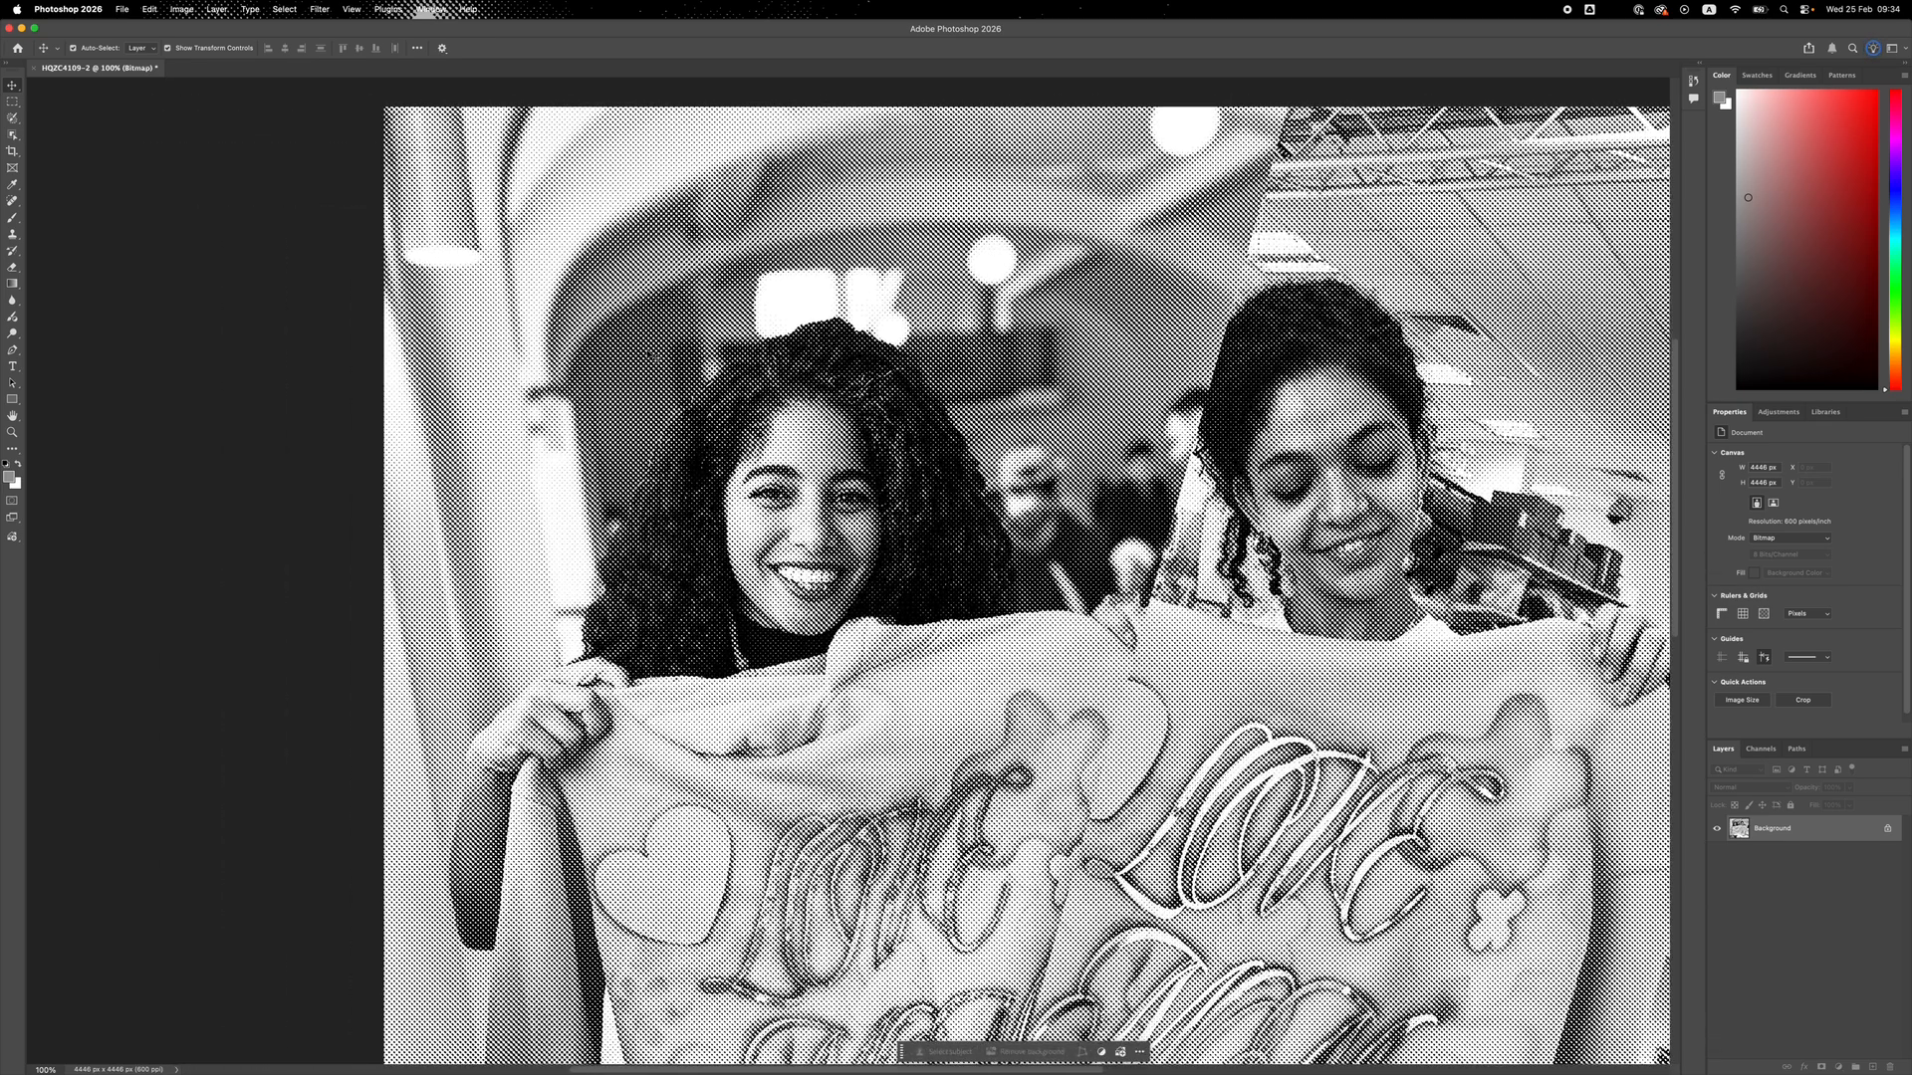
{"action": "scroll", "coordinate": [618, 366], "scroll_direction": "down", "scroll_amount": 8}
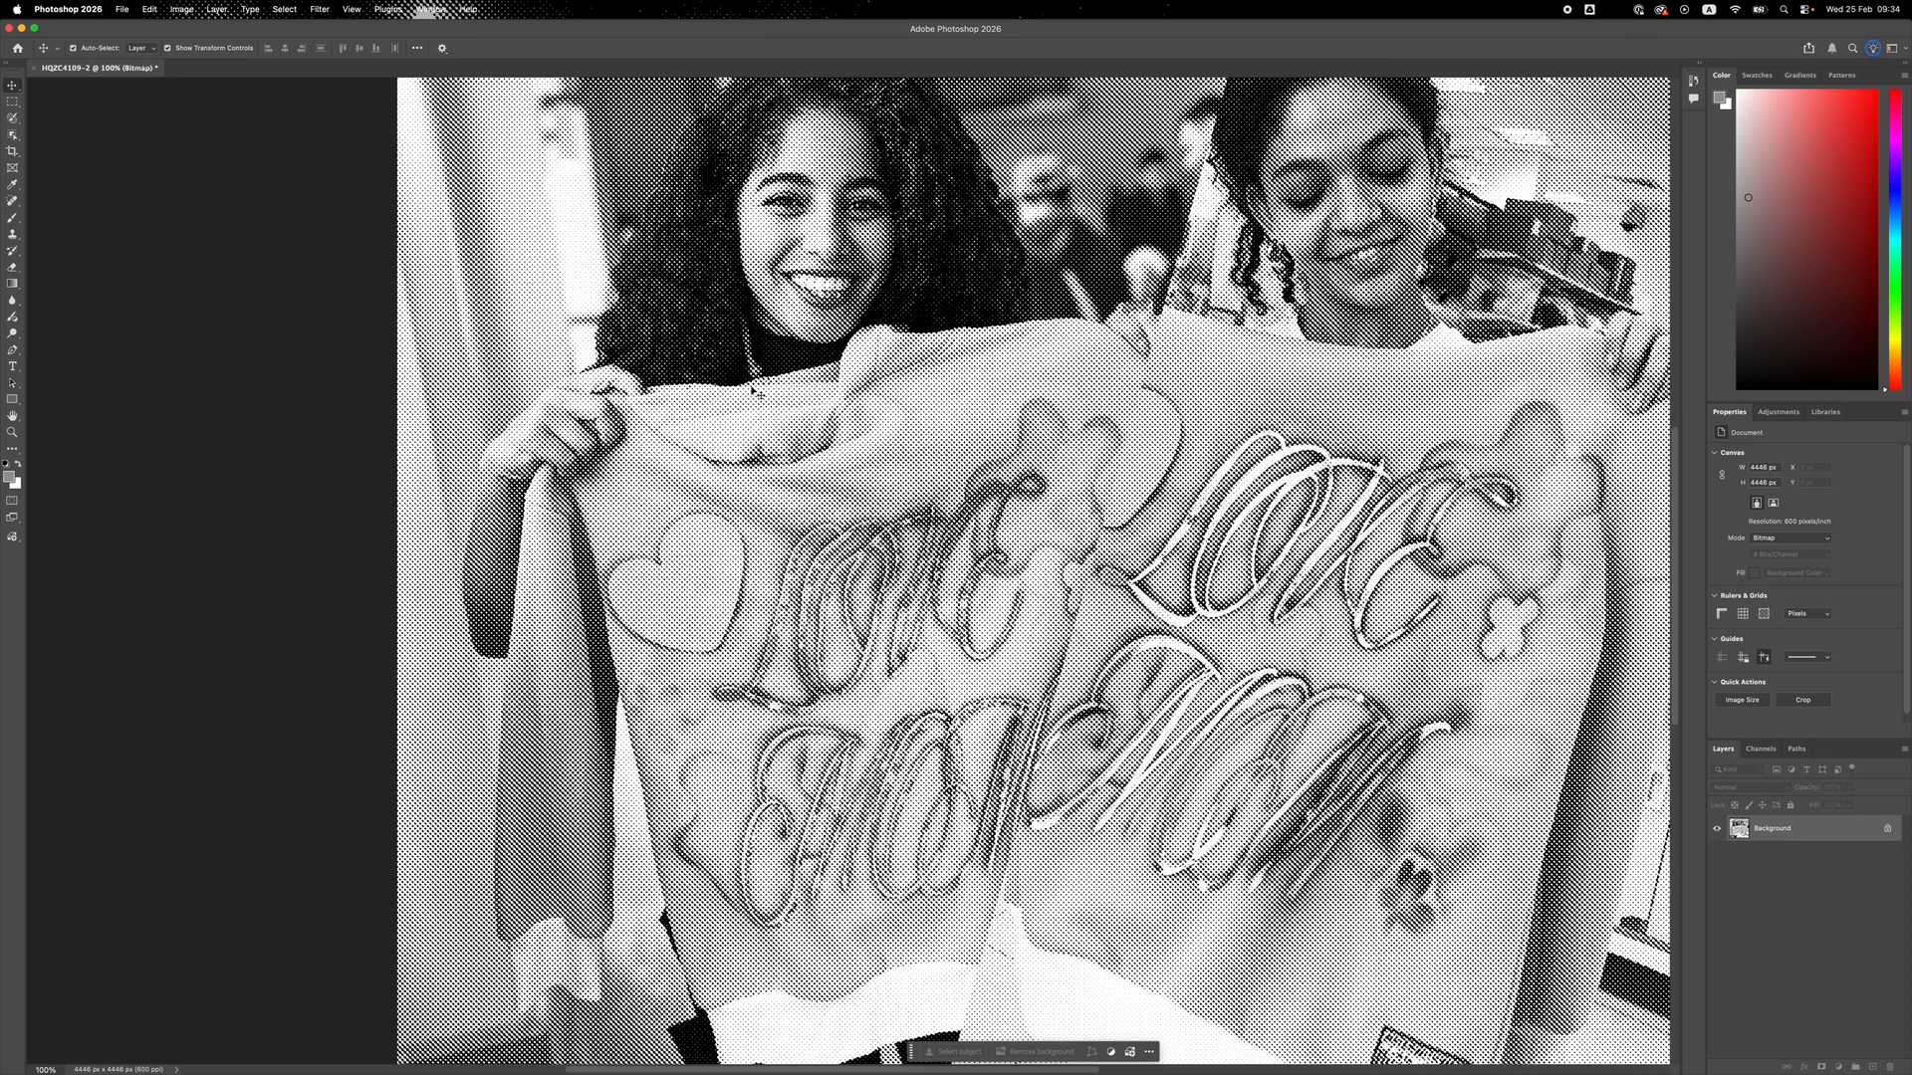
{"action": "scroll", "coordinate": [754, 392], "scroll_direction": "right", "scroll_amount": 4}
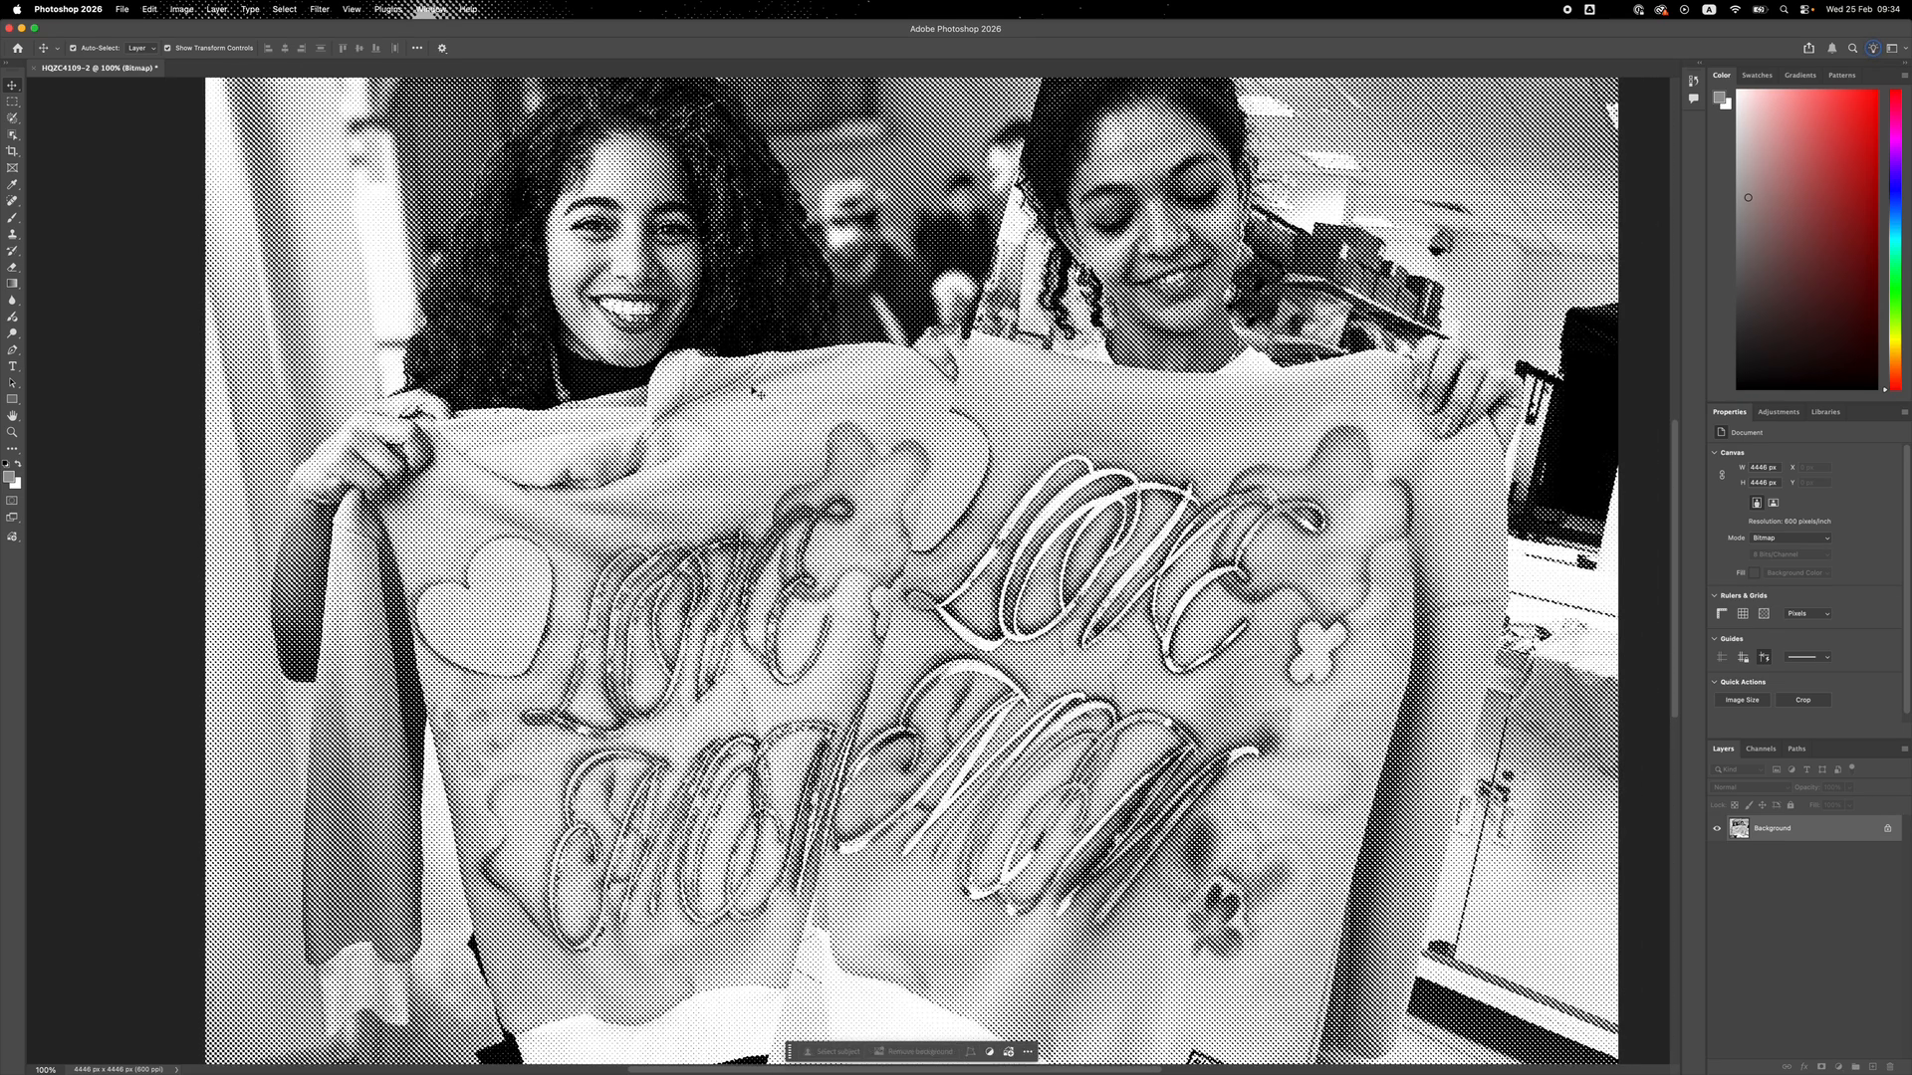
{"action": "scroll", "coordinate": [753, 392], "scroll_direction": "down", "scroll_amount": 5}
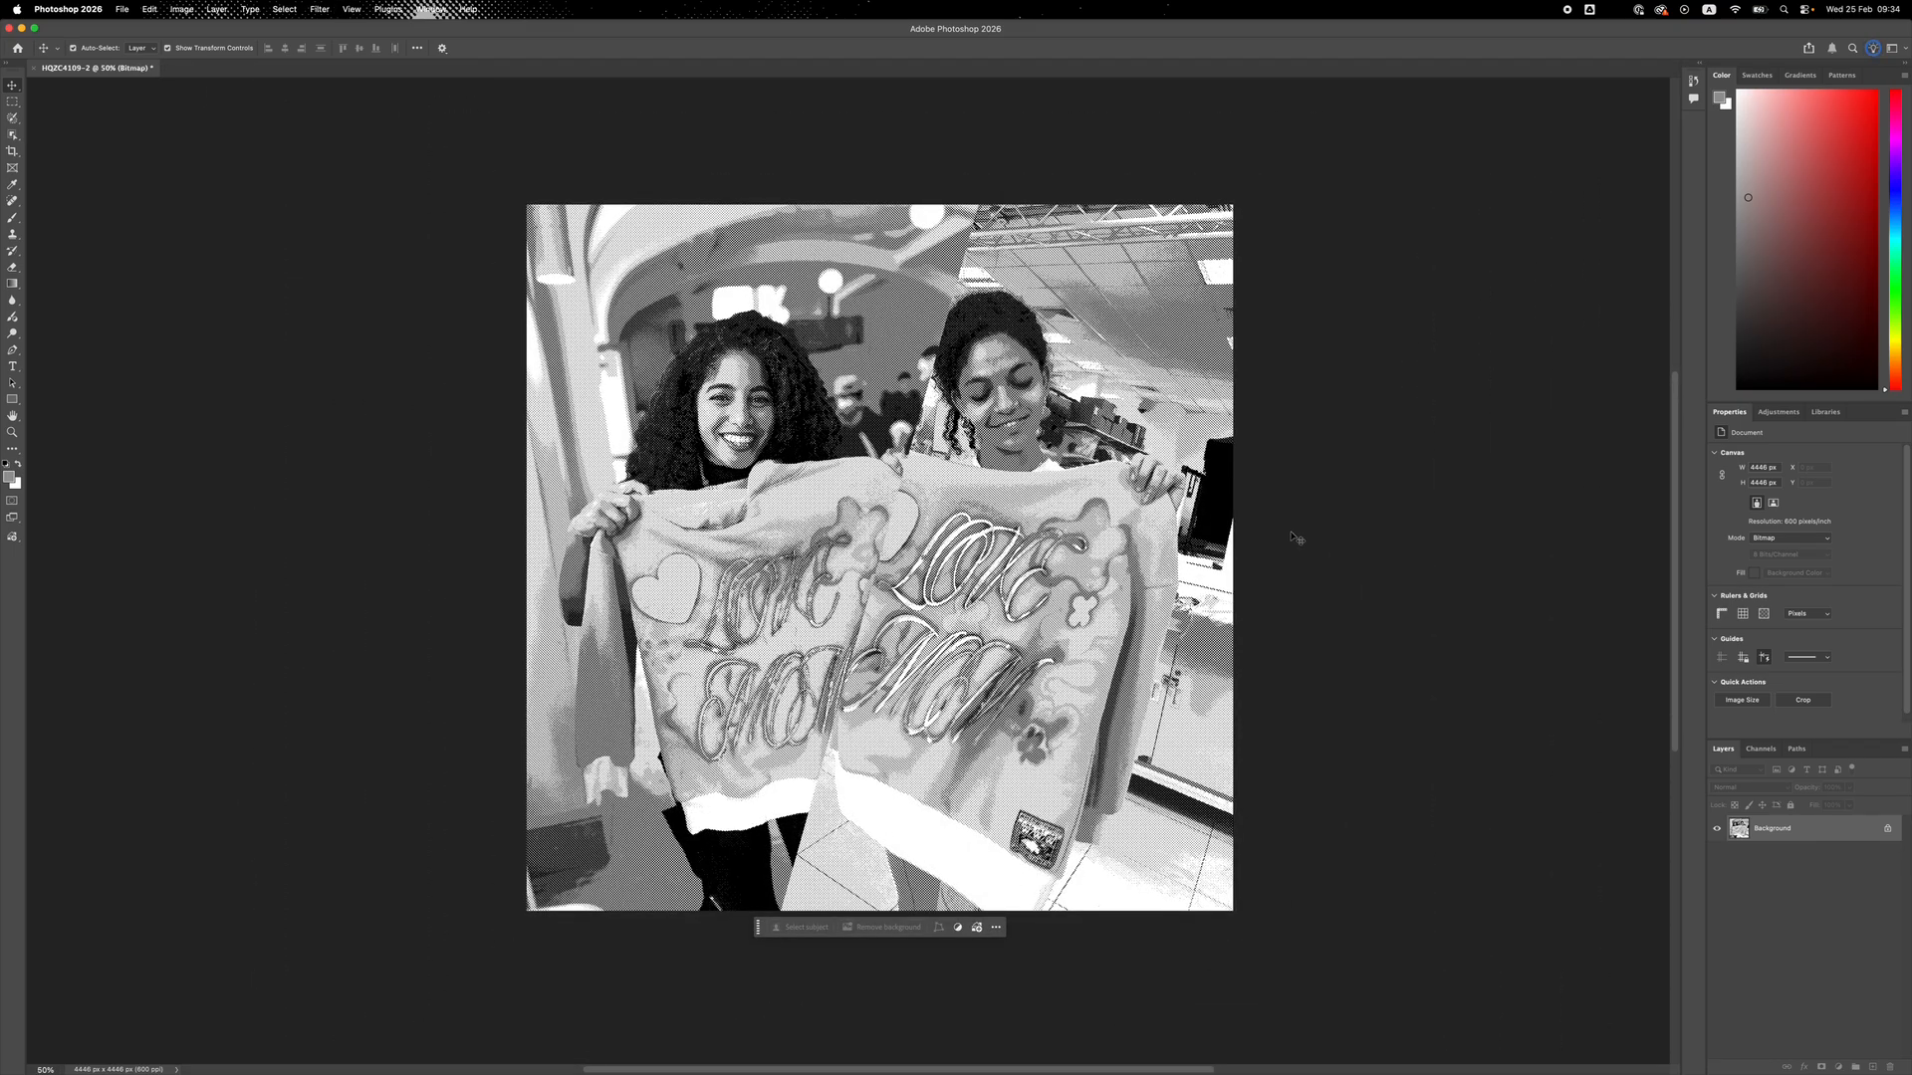
Save the bitmap in Photoshop format on the Desktop as HalftoneDemo.psd, replacing the existing file of that name
{"action": "key", "text": "super+shift+s"}
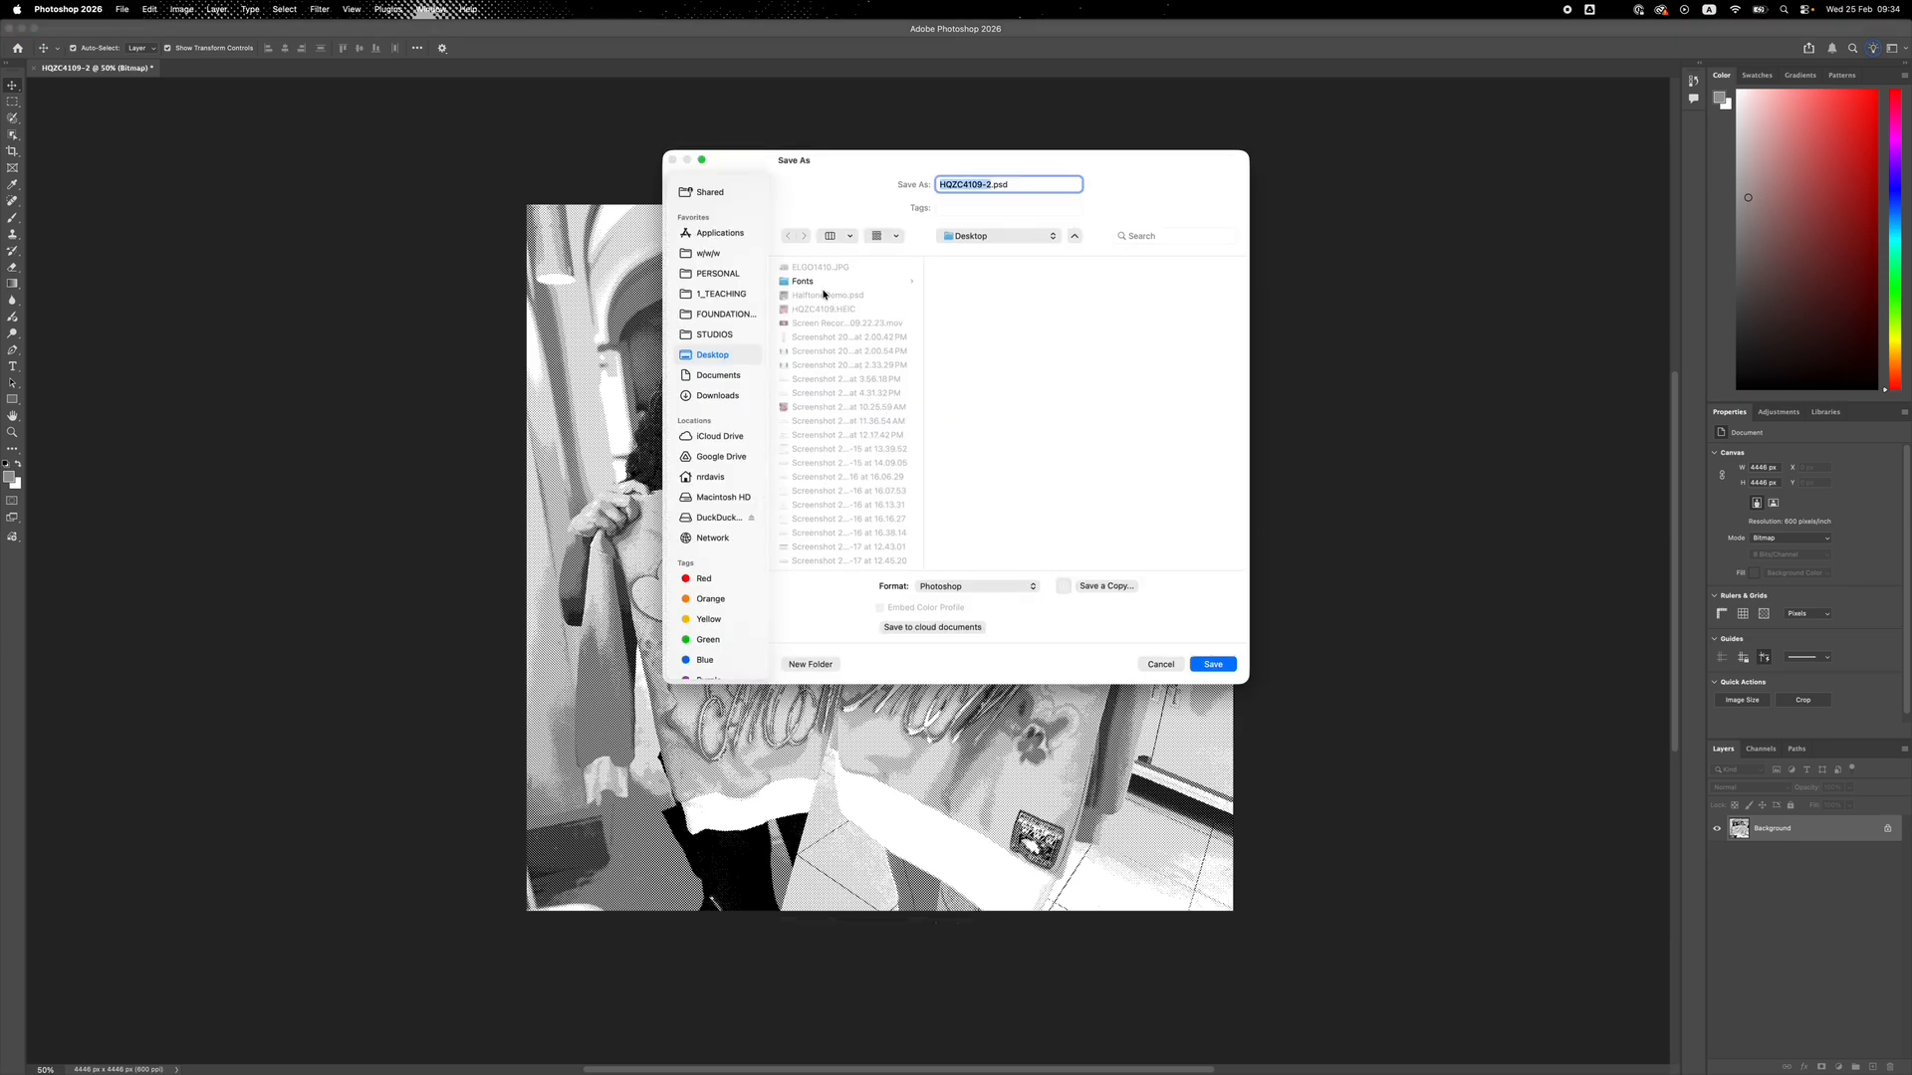
{"action": "left_click", "coordinate": [819, 295]}
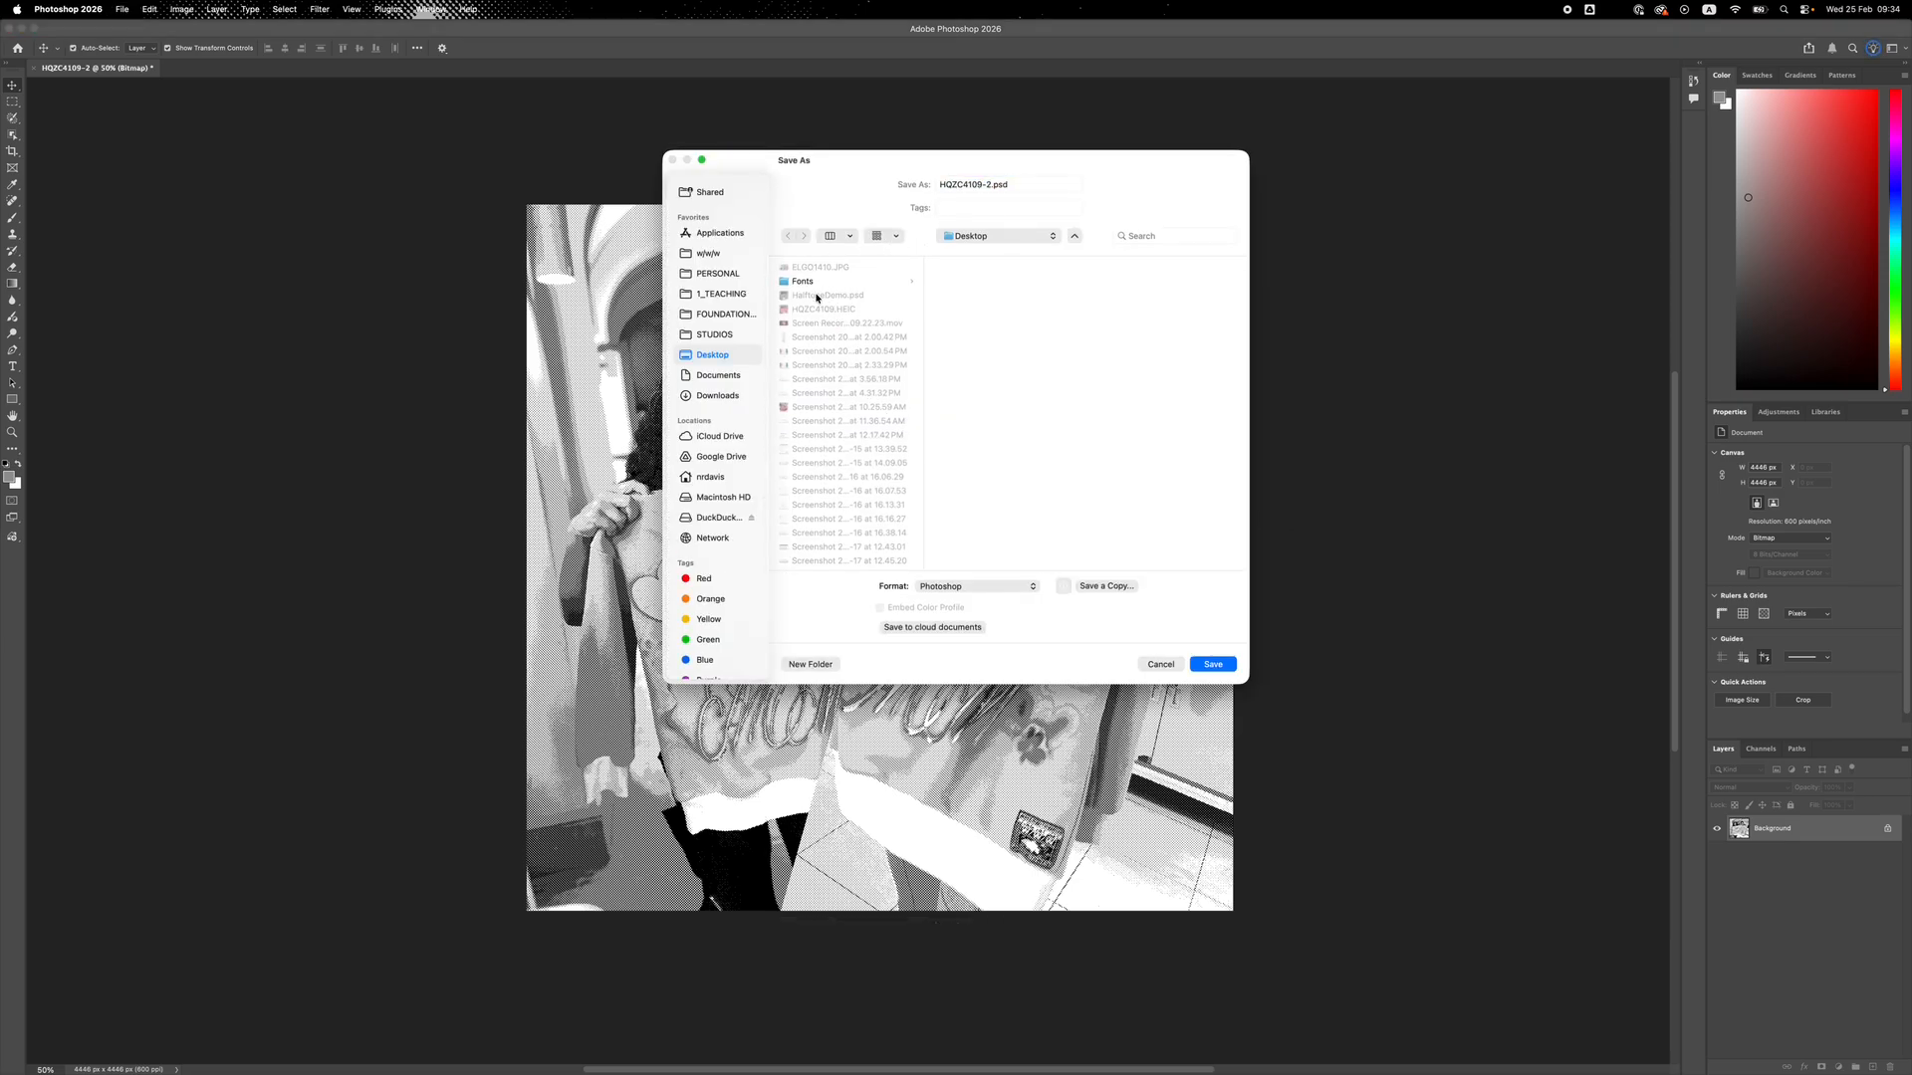
{"action": "left_click", "coordinate": [1216, 666]}
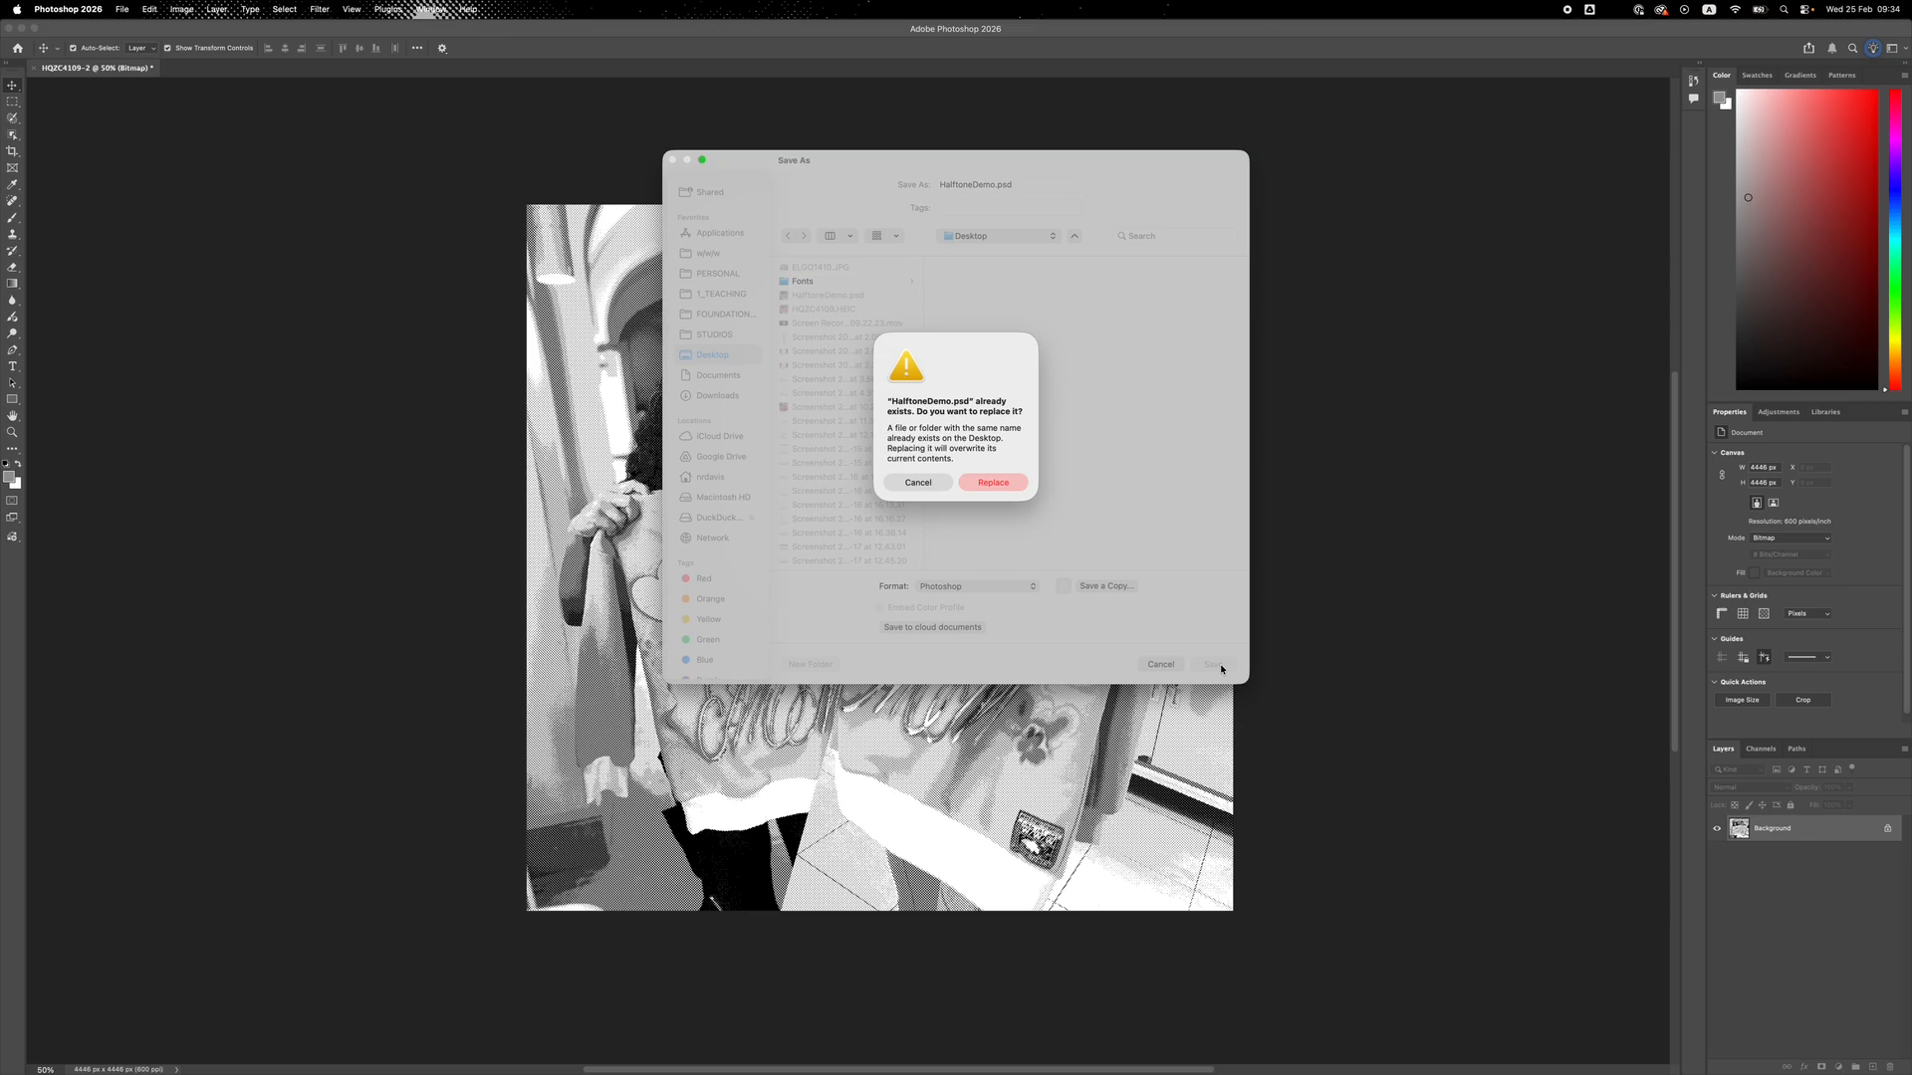
{"action": "left_click", "coordinate": [1004, 488]}
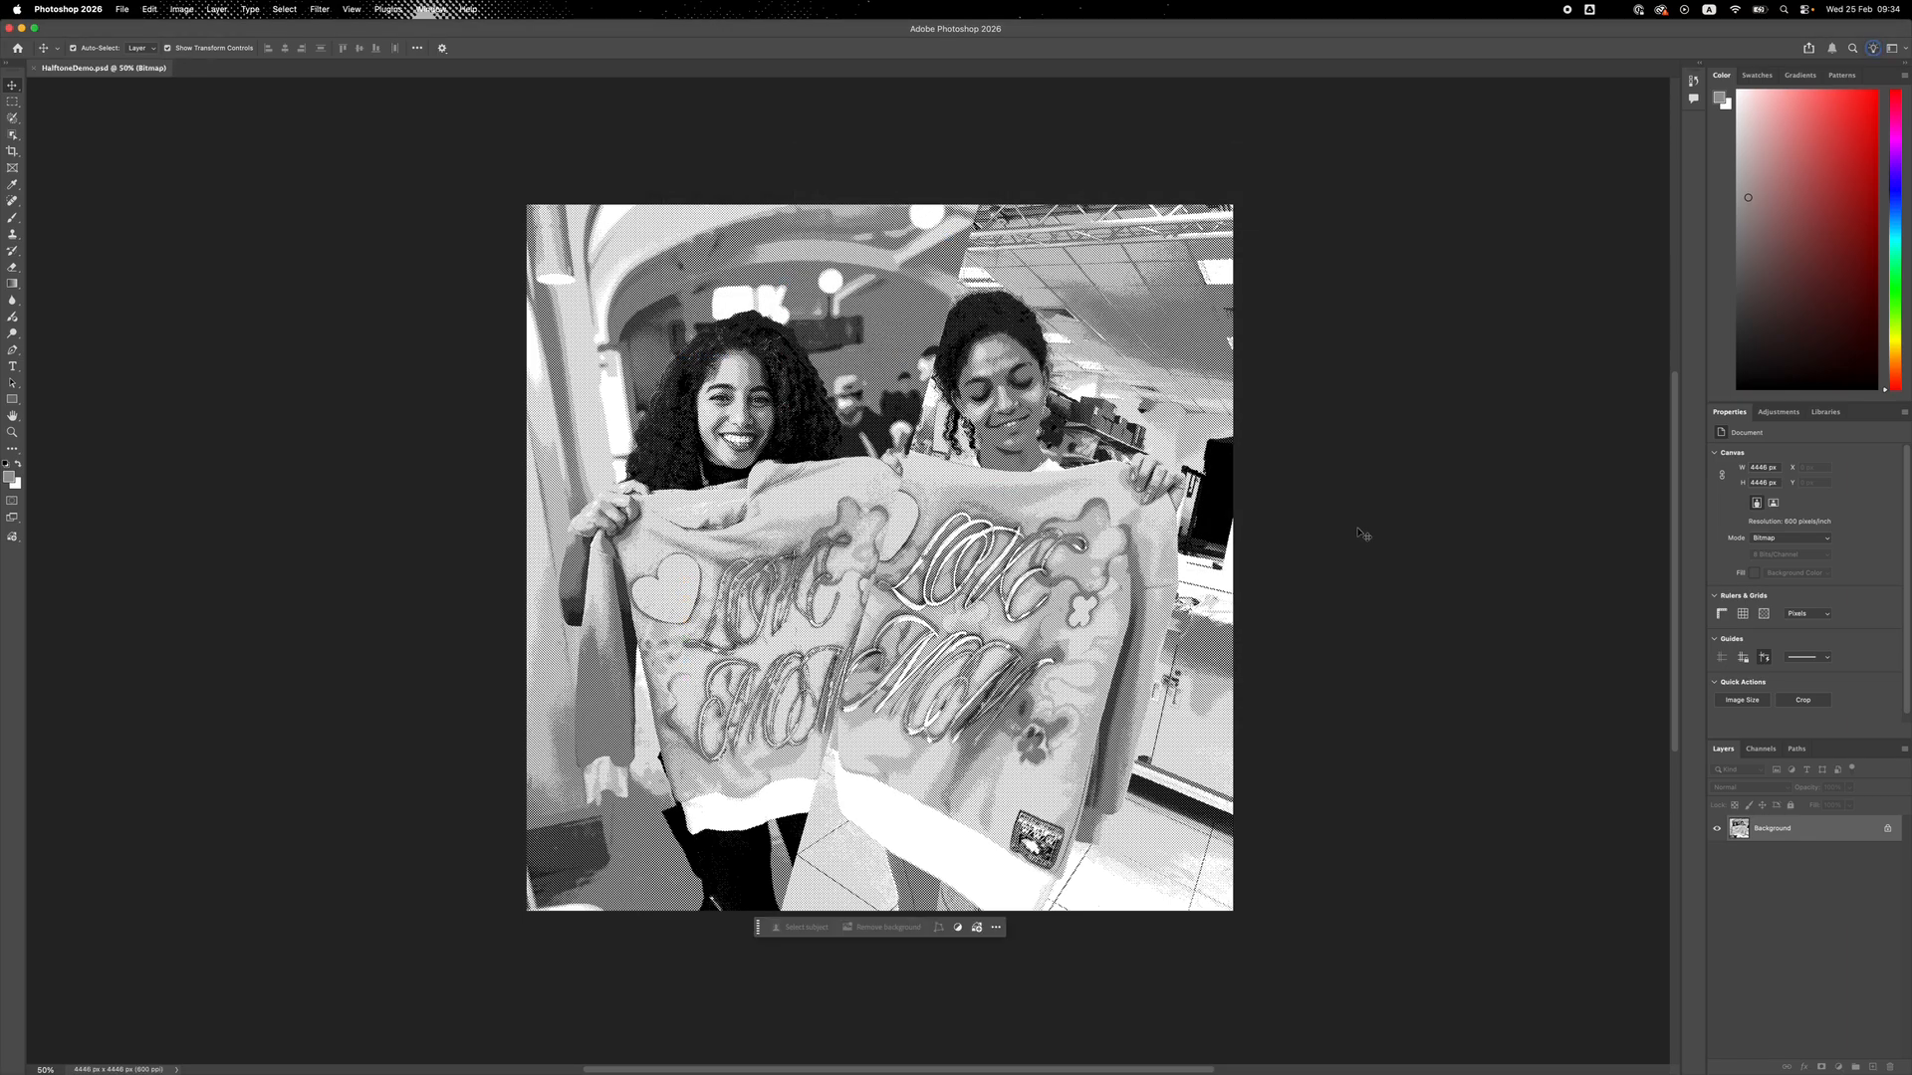